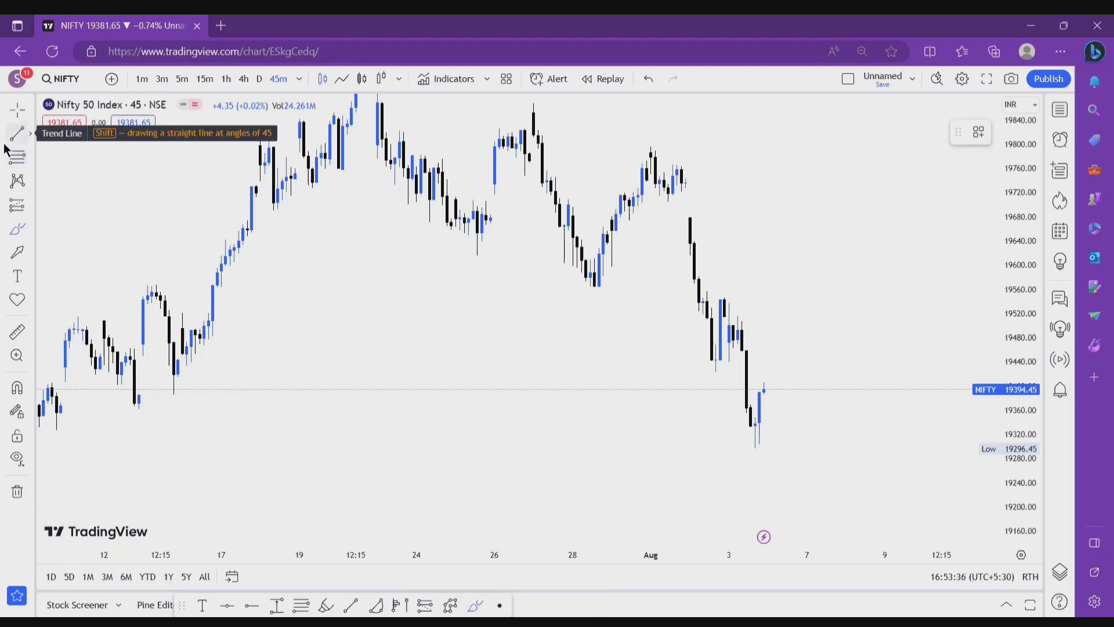
Step: Sketch a trial red freehand path over the recent NIFTY peaks and troughs, then delete it
{"action": "left_click", "coordinate": [30, 110]}
{"action": "left_click", "coordinate": [128, 148]}
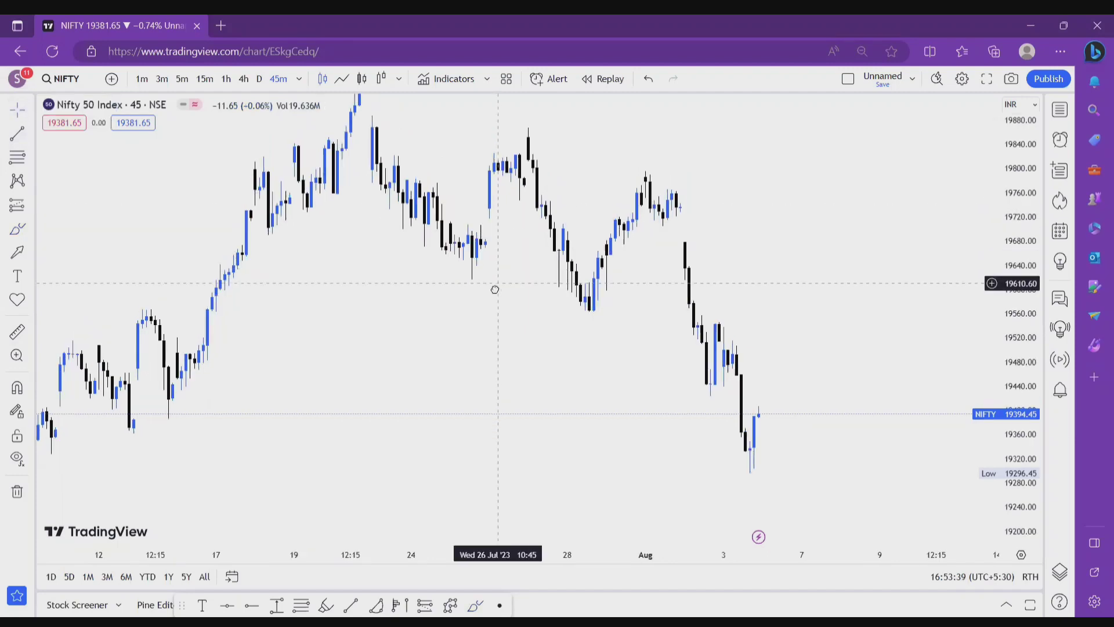
{"action": "left_click_drag", "start_coordinate": [522, 262], "coordinate": [535, 307]}
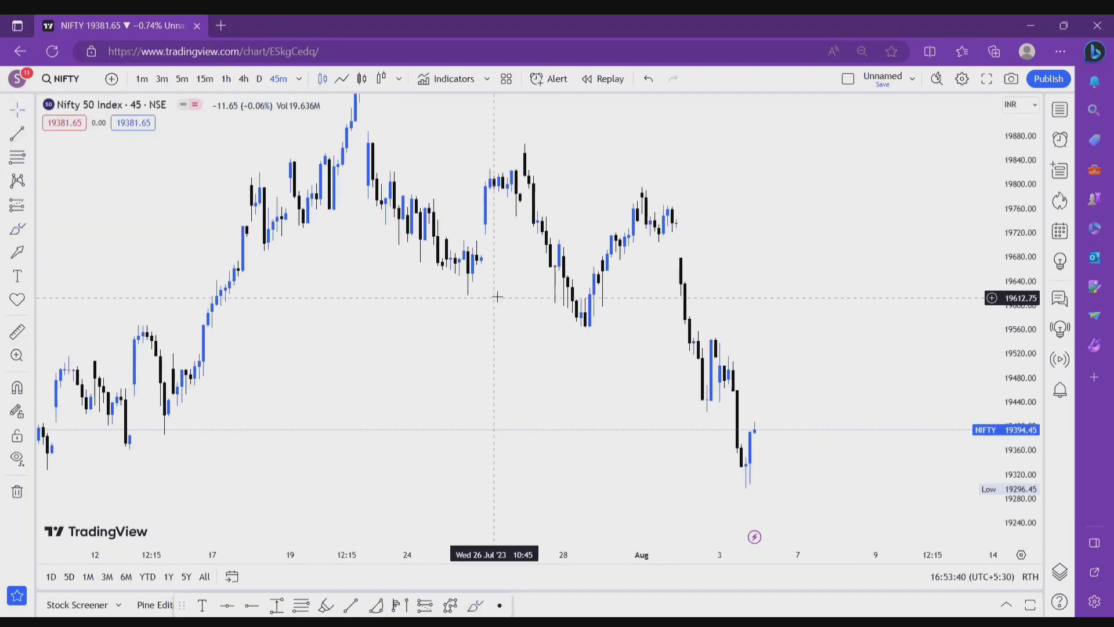
{"action": "left_click", "coordinate": [27, 230]}
{"action": "left_click", "coordinate": [60, 246]}
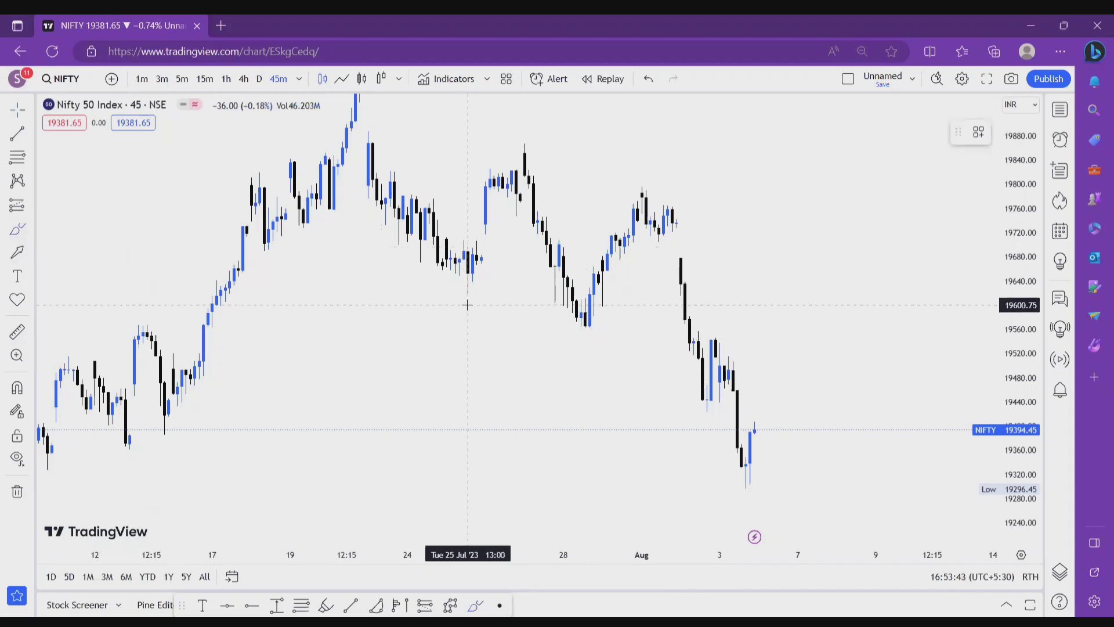
{"action": "mouse_move", "coordinate": [465, 293]}
{"action": "left_mouse_down"}
{"action": "mouse_move", "coordinate": [640, 182]}
{"action": "mouse_move", "coordinate": [742, 445]}
{"action": "left_mouse_up"}
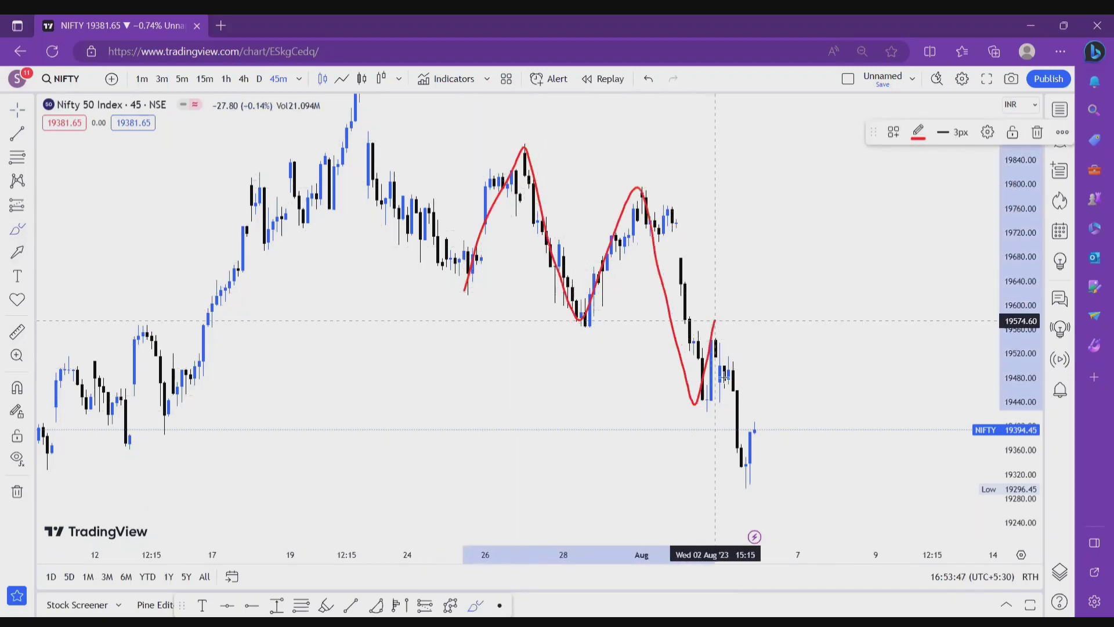
{"action": "left_click", "coordinate": [1037, 133]}
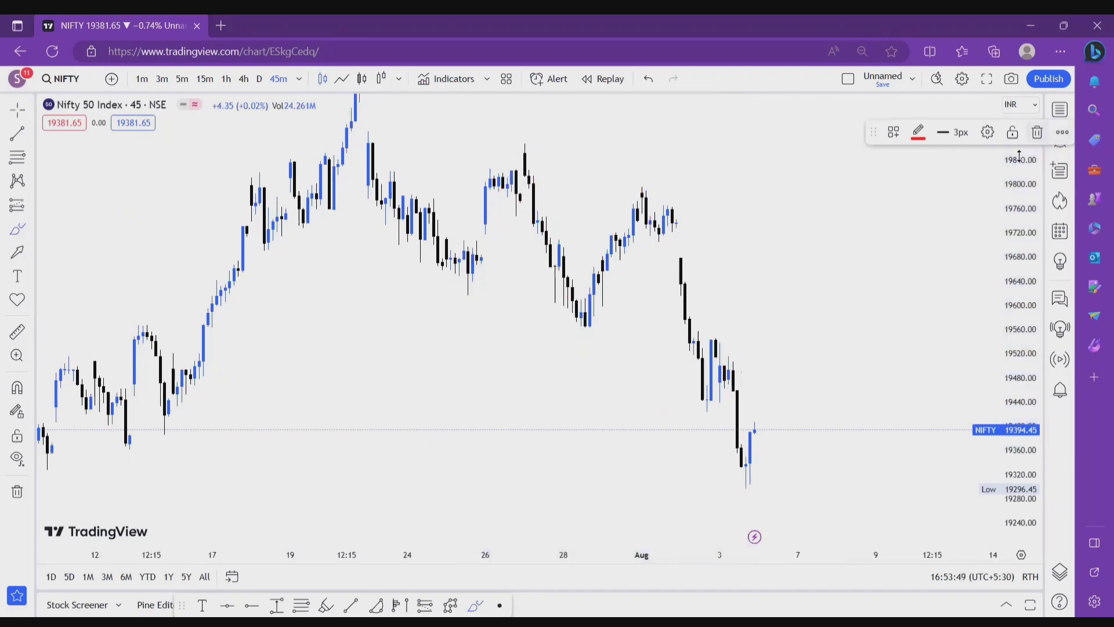
{"action": "scroll", "coordinate": [881, 278], "scroll_direction": "up", "scroll_amount": 3}
Step: Mark the consolidation above the recent sharp drop with a green rectangle and raise its top edge
{"action": "left_click", "coordinate": [30, 111]}
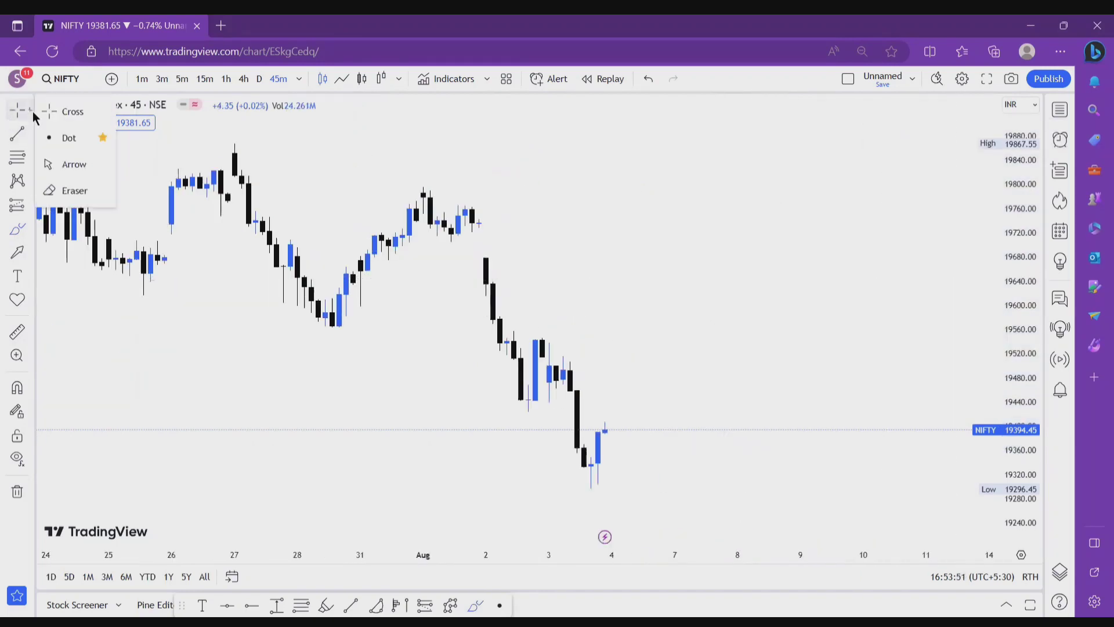
{"action": "left_click", "coordinate": [18, 112]}
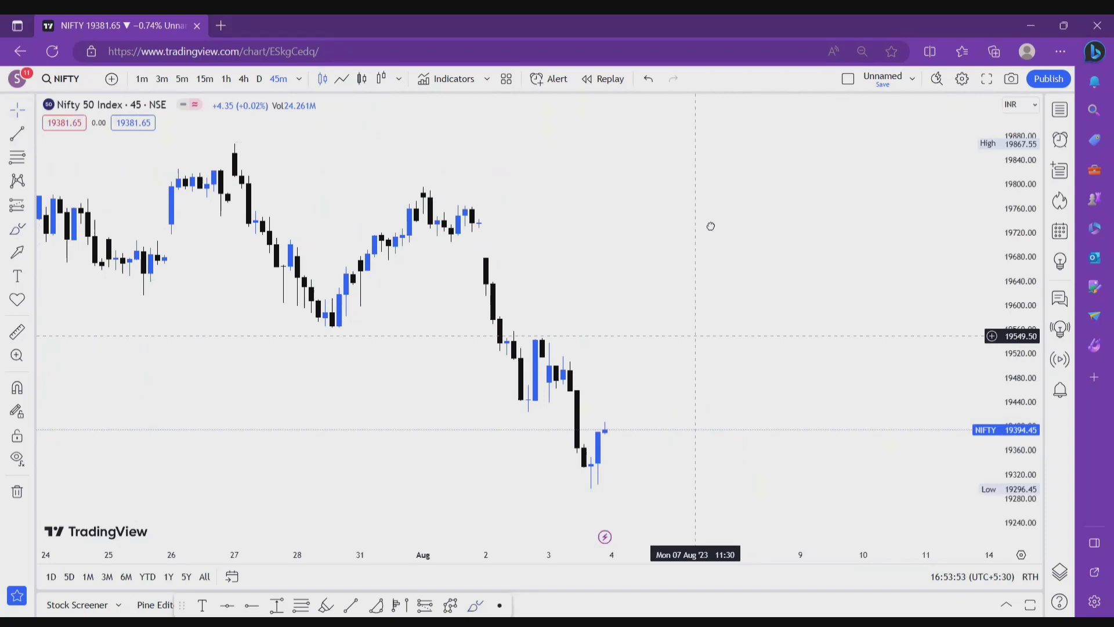
{"action": "left_click_drag", "start_coordinate": [1020, 305], "coordinate": [1020, 409]}
{"action": "scroll", "coordinate": [645, 357], "scroll_direction": "up", "scroll_amount": 3}
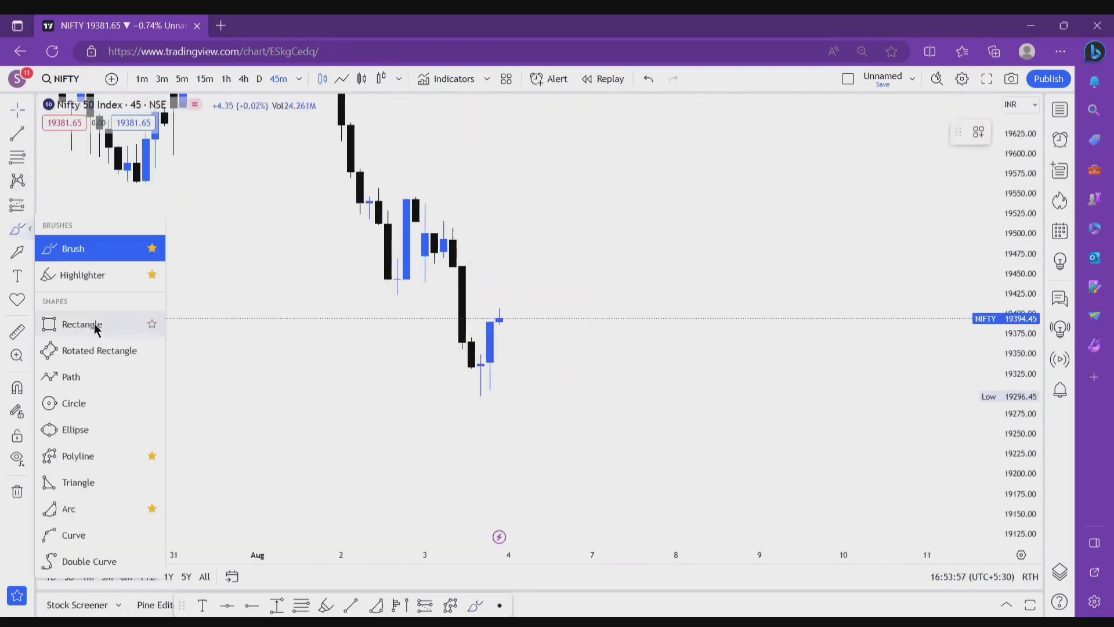
{"action": "left_click", "coordinate": [96, 328]}
{"action": "mouse_move", "coordinate": [443, 241]}
{"action": "left_mouse_down"}
{"action": "mouse_move", "coordinate": [687, 255]}
{"action": "mouse_move", "coordinate": [698, 229]}
{"action": "left_mouse_up"}
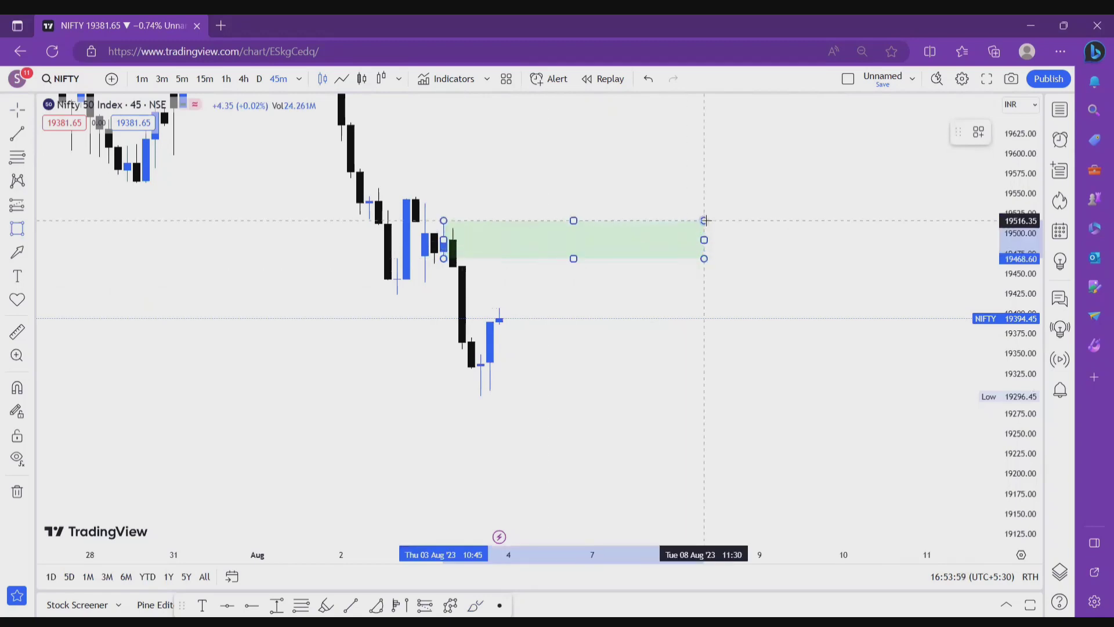
{"action": "left_click", "coordinate": [644, 331]}
{"action": "scroll", "coordinate": [653, 356], "scroll_direction": "down", "scroll_amount": 1}
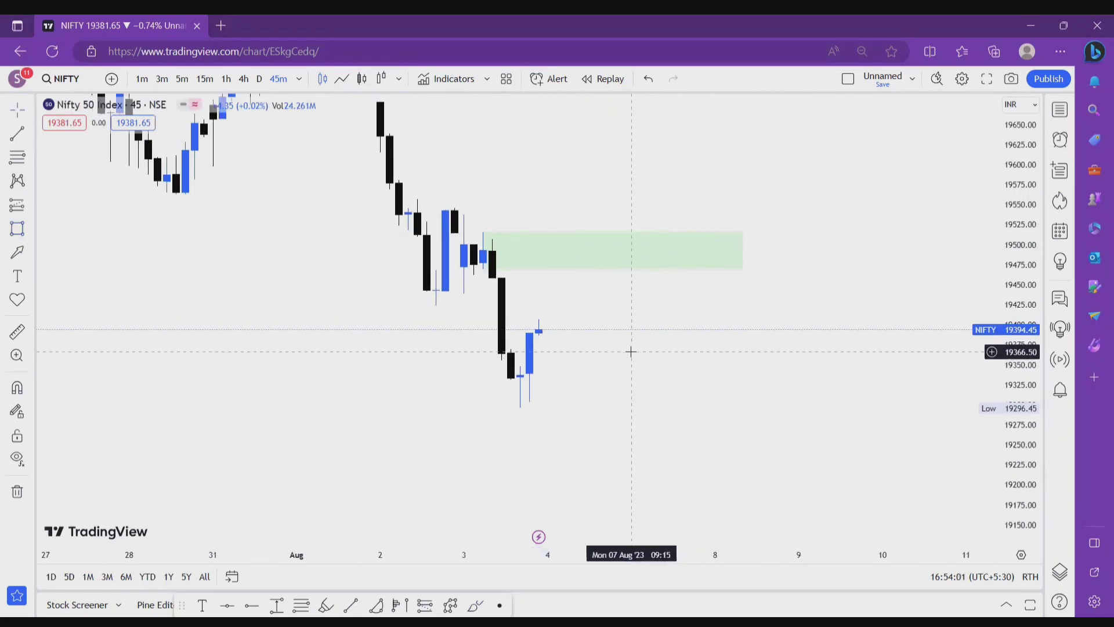
Step: Start a trend line from the zone, abandon it, and briefly select the green zone to check it
{"action": "left_click_drag", "start_coordinate": [653, 356], "coordinate": [675, 370]}
{"action": "left_click", "coordinate": [16, 138]}
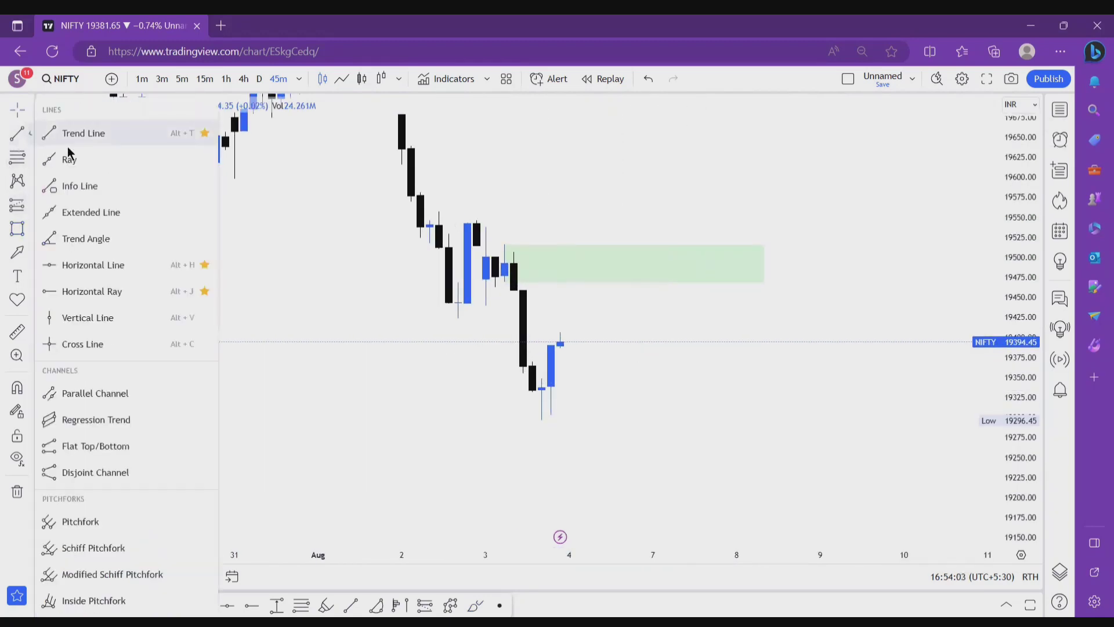
{"action": "left_click", "coordinate": [74, 132]}
{"action": "left_click", "coordinate": [494, 257]}
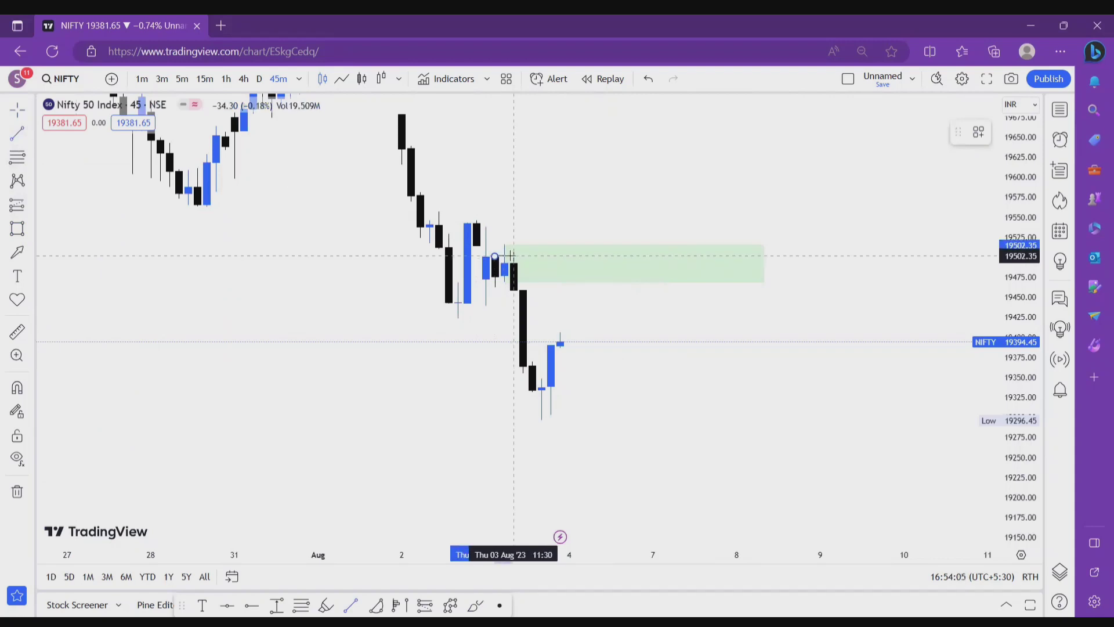
{"action": "left_click", "coordinate": [628, 329]}
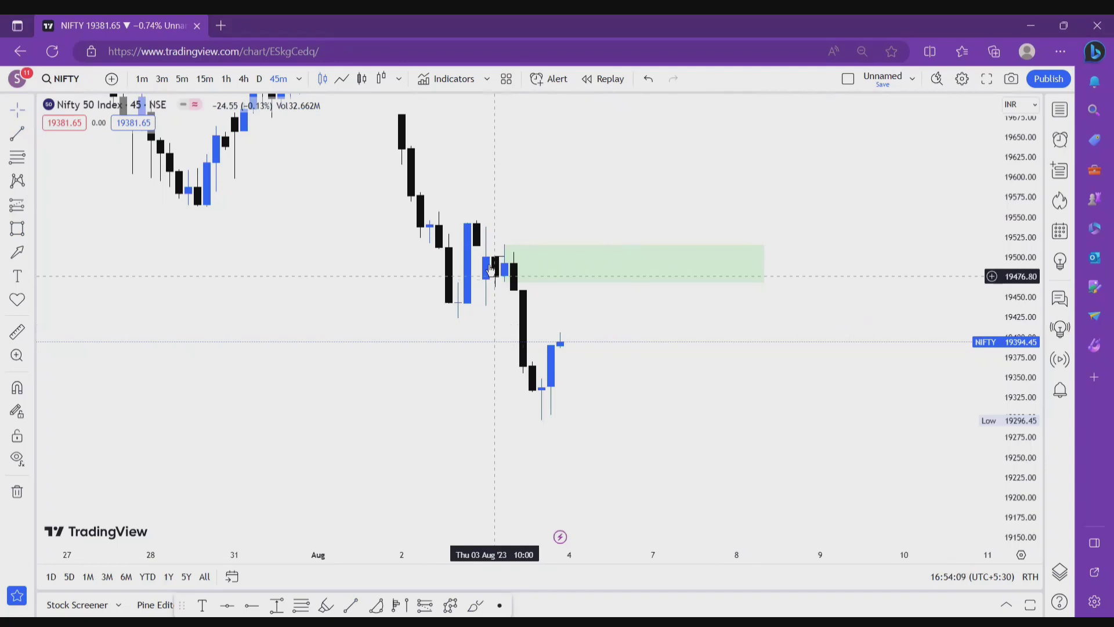
{"action": "left_click", "coordinate": [505, 244]}
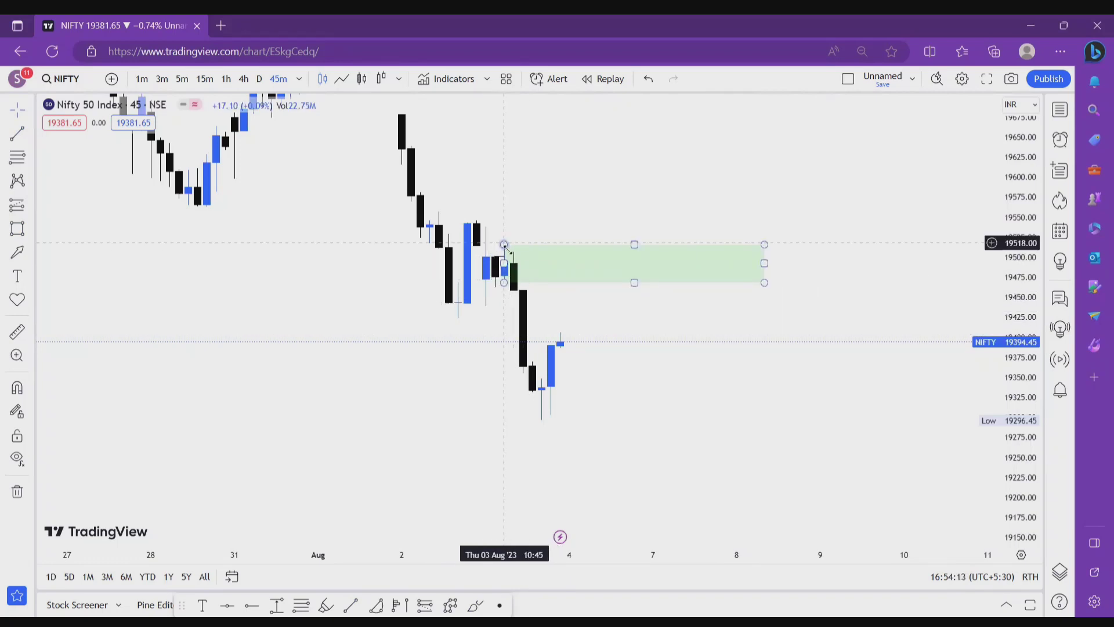
{"action": "left_click", "coordinate": [547, 442]}
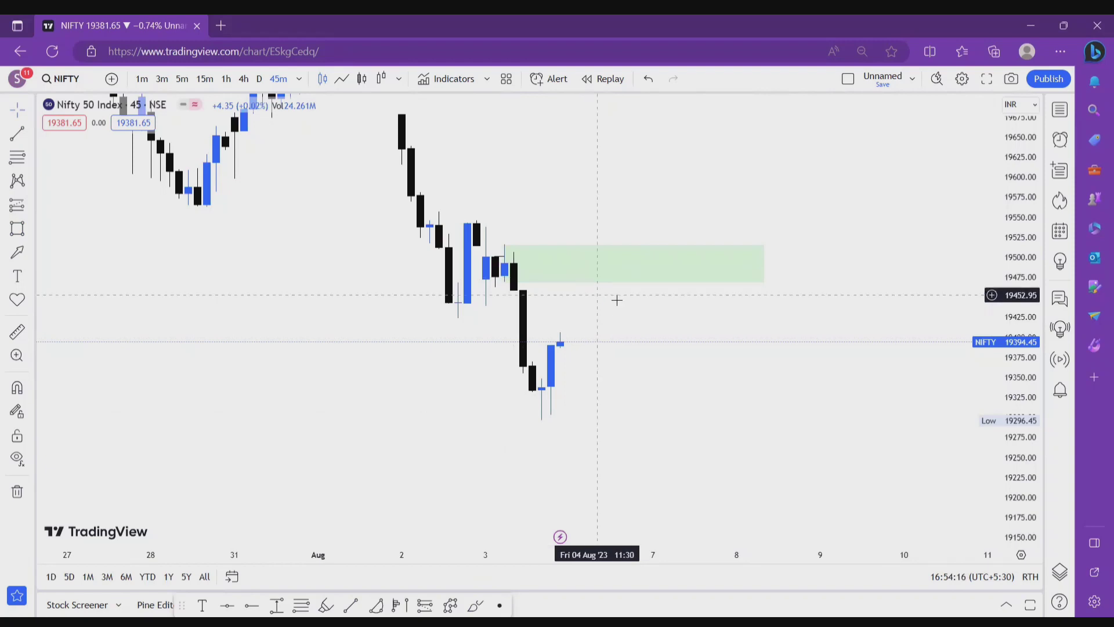
Step: Brush a red zigzag projection from the latest candle up into the green zone and back down
{"action": "left_click", "coordinate": [18, 228]}
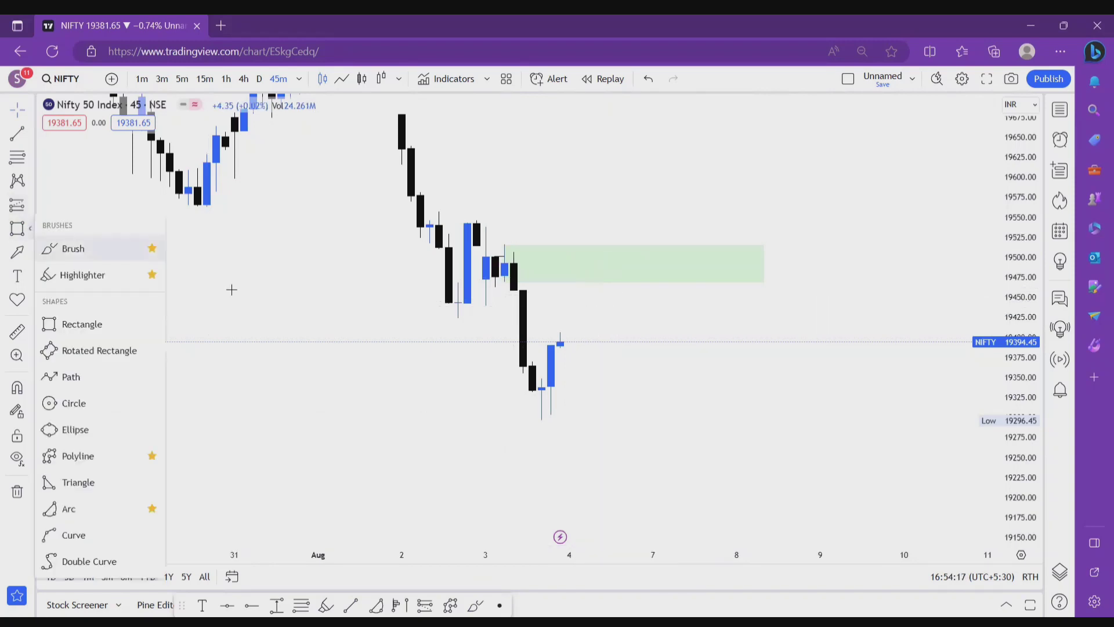
{"action": "left_click", "coordinate": [230, 289]}
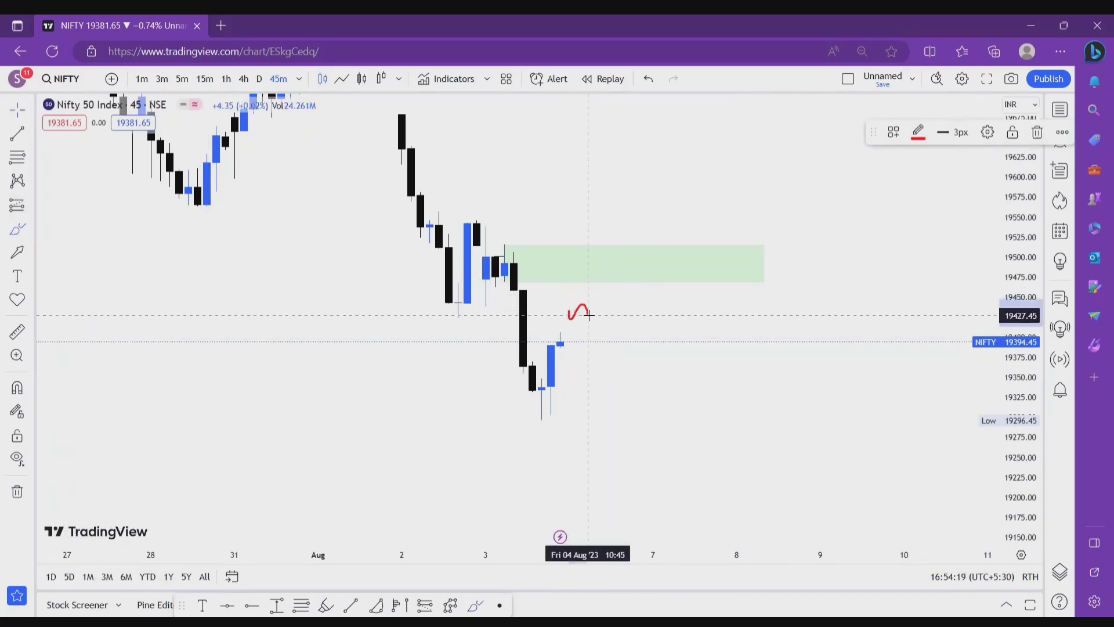
{"action": "left_click_drag", "start_coordinate": [588, 316], "coordinate": [624, 263]}
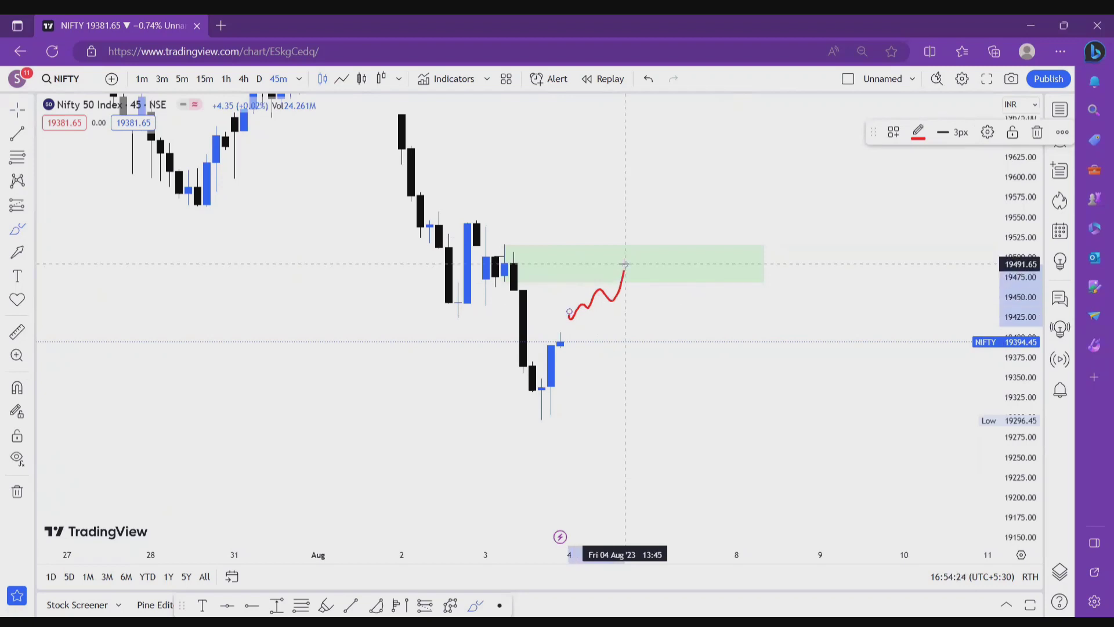
{"action": "left_click_drag", "start_coordinate": [624, 263], "coordinate": [736, 384]}
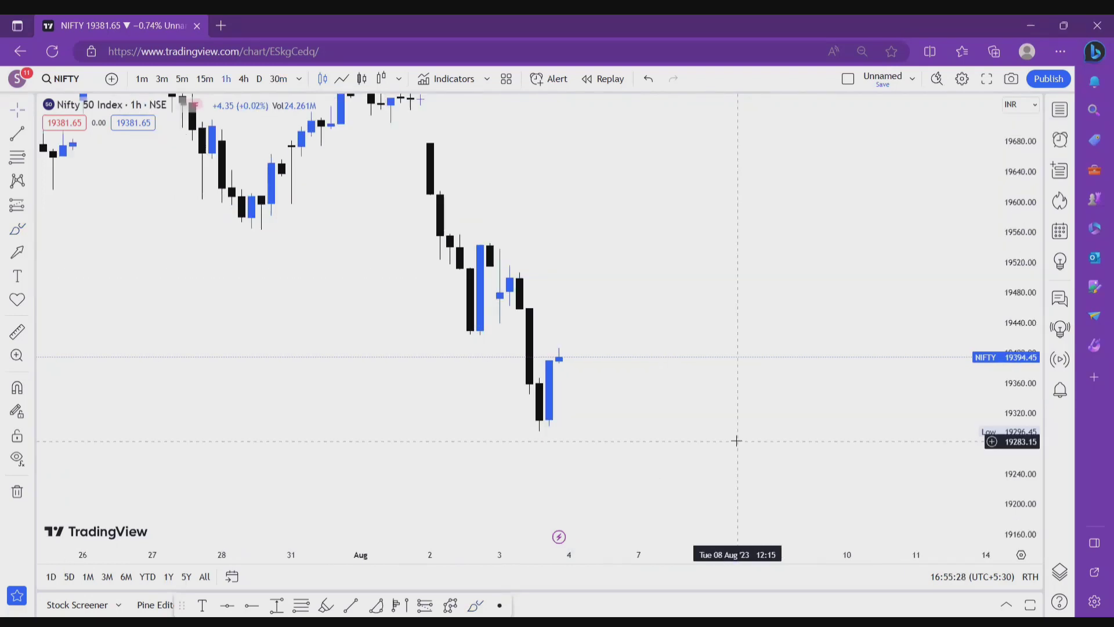
Step: Brush a red curve rising from the latest 1-hour candle and a red horizontal line across the recent highs
{"action": "left_click", "coordinate": [17, 228]}
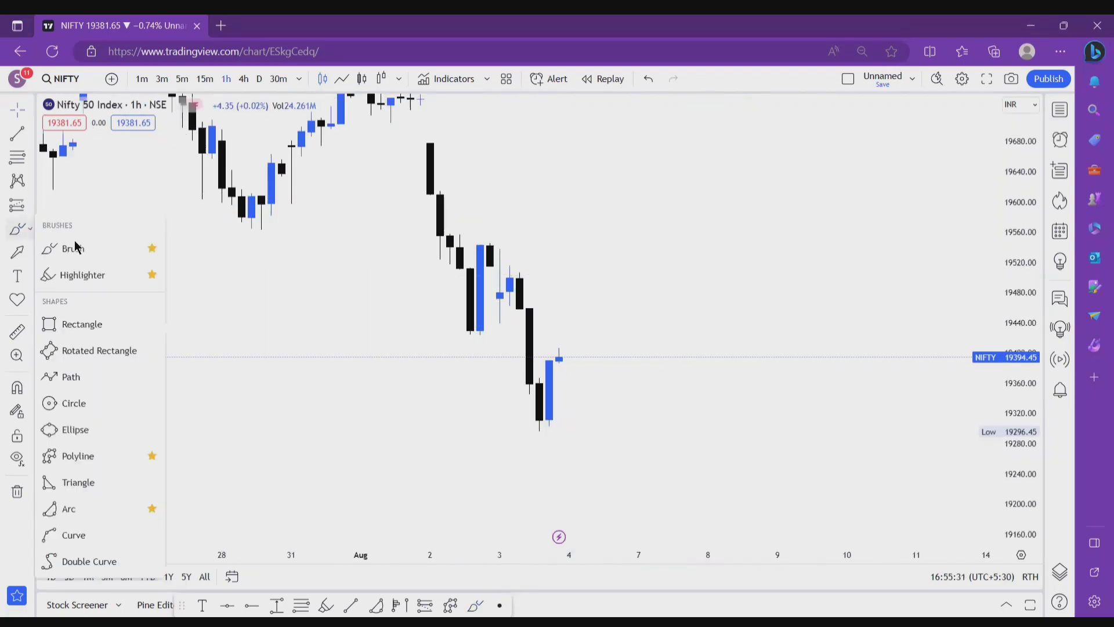
{"action": "left_click", "coordinate": [75, 248]}
{"action": "left_click_drag", "start_coordinate": [561, 333], "coordinate": [603, 253]}
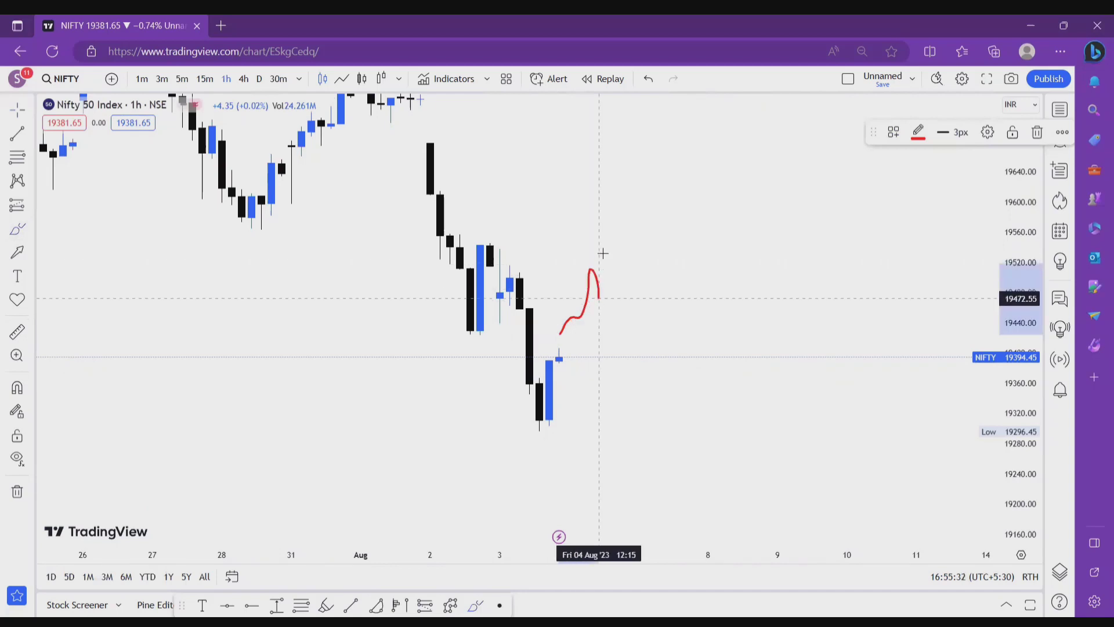
{"action": "mouse_move", "coordinate": [472, 242]}
{"action": "left_mouse_down"}
{"action": "mouse_move", "coordinate": [621, 245]}
{"action": "mouse_move", "coordinate": [698, 394]}
{"action": "left_mouse_up"}
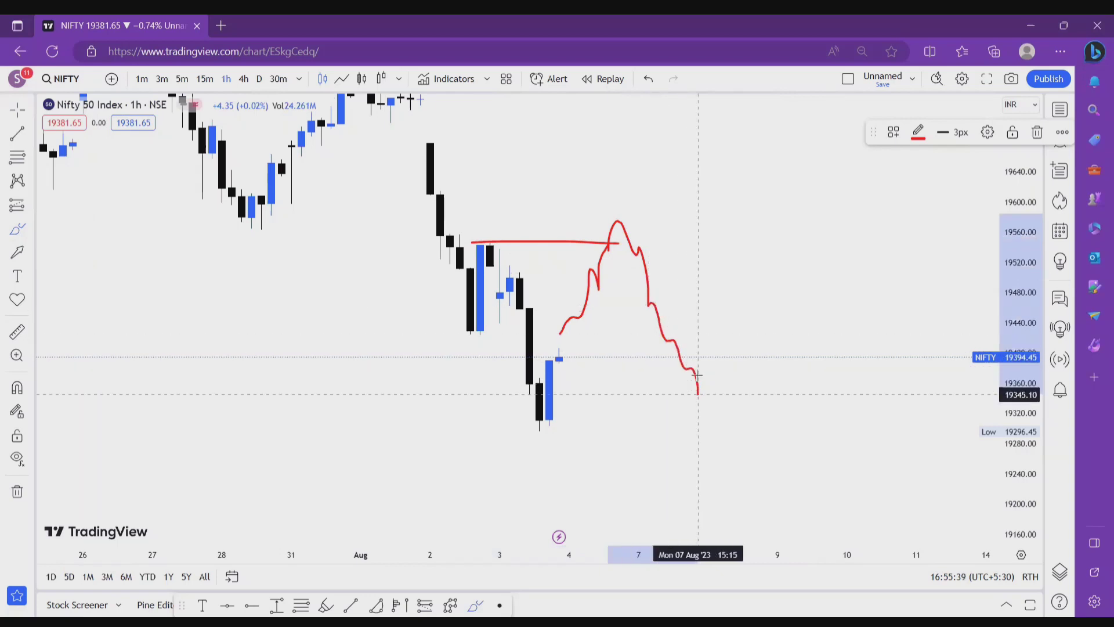
Step: Mark the recent low with a small green rectangle zone
{"action": "left_click", "coordinate": [16, 228]}
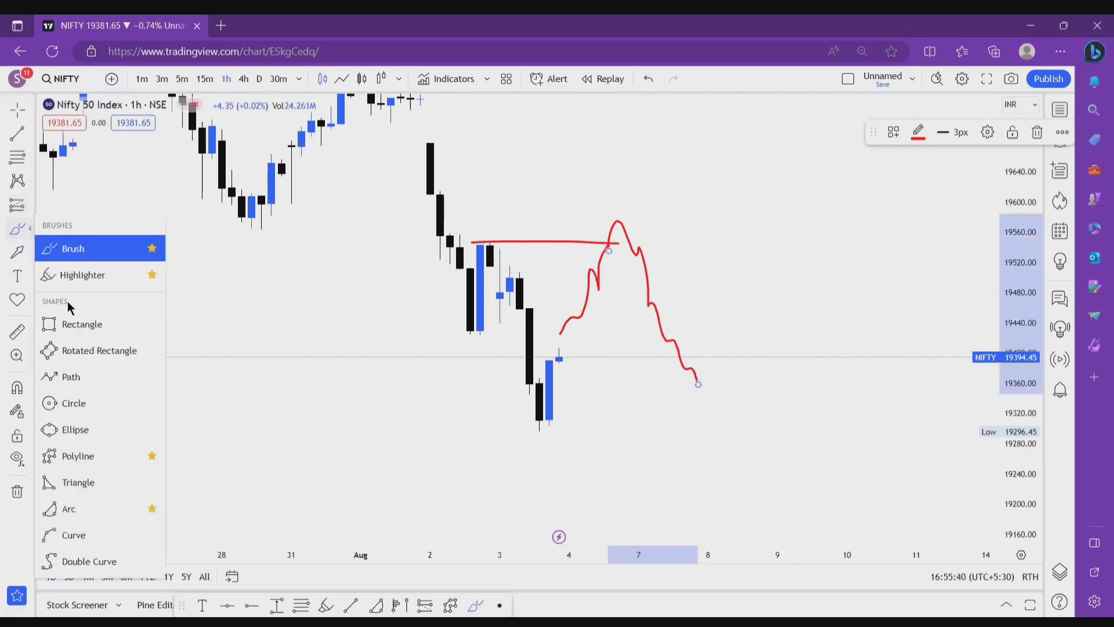
{"action": "left_click", "coordinate": [538, 432]}
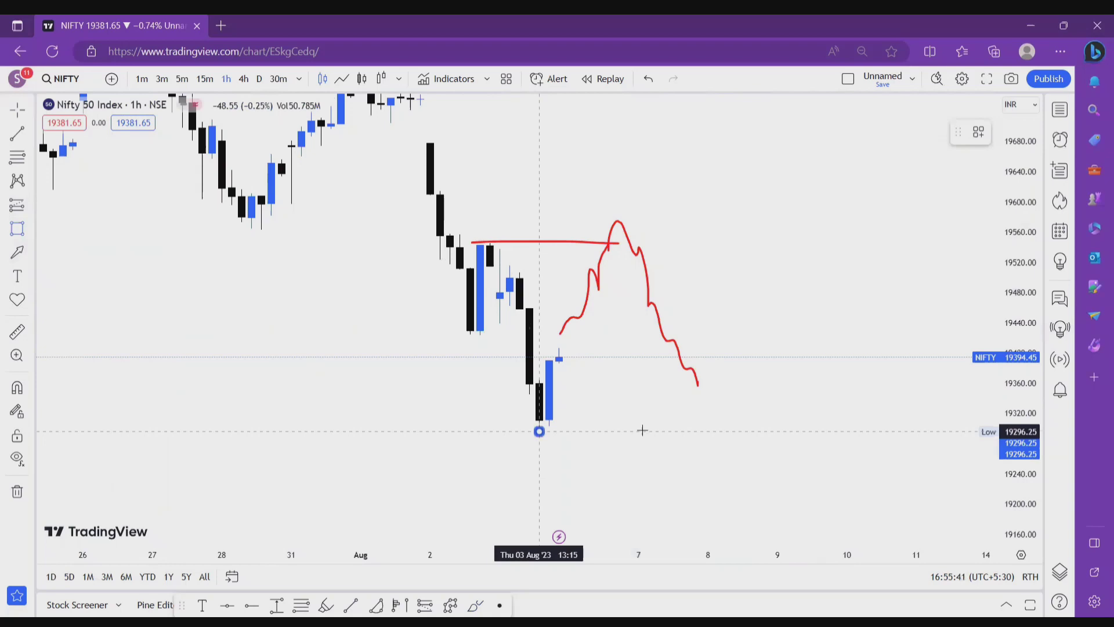
{"action": "left_click", "coordinate": [698, 390]}
{"action": "left_click_drag", "start_coordinate": [698, 390], "coordinate": [718, 377]}
{"action": "left_click", "coordinate": [766, 410]}
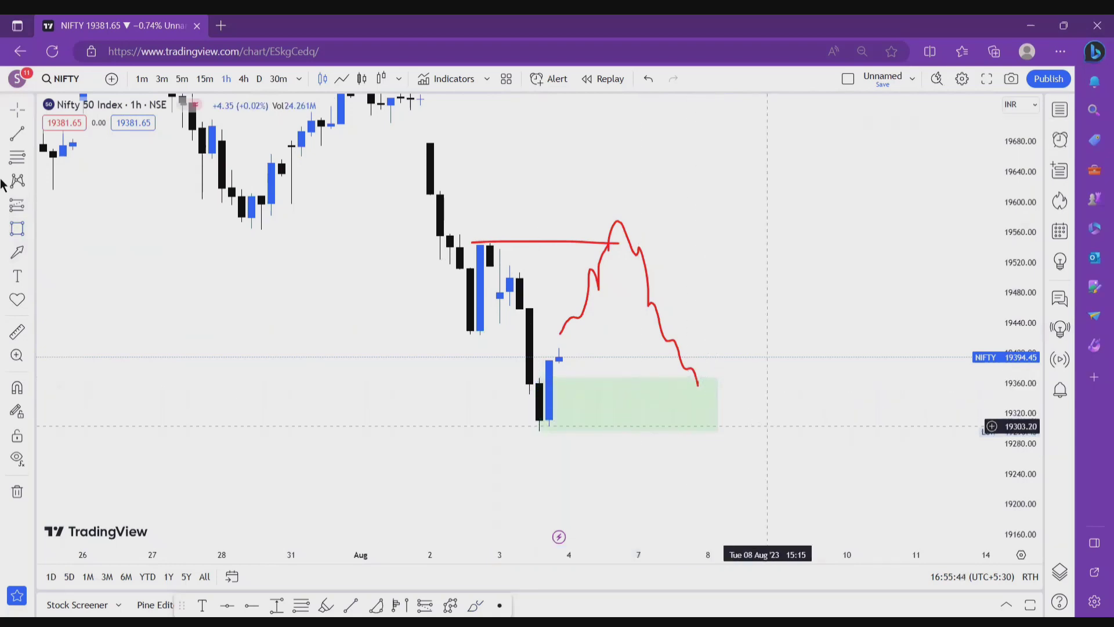
Step: Extend the red projection down into the low zone and brush a rally rising up from it
{"action": "left_click", "coordinate": [16, 228]}
{"action": "left_click", "coordinate": [74, 258]}
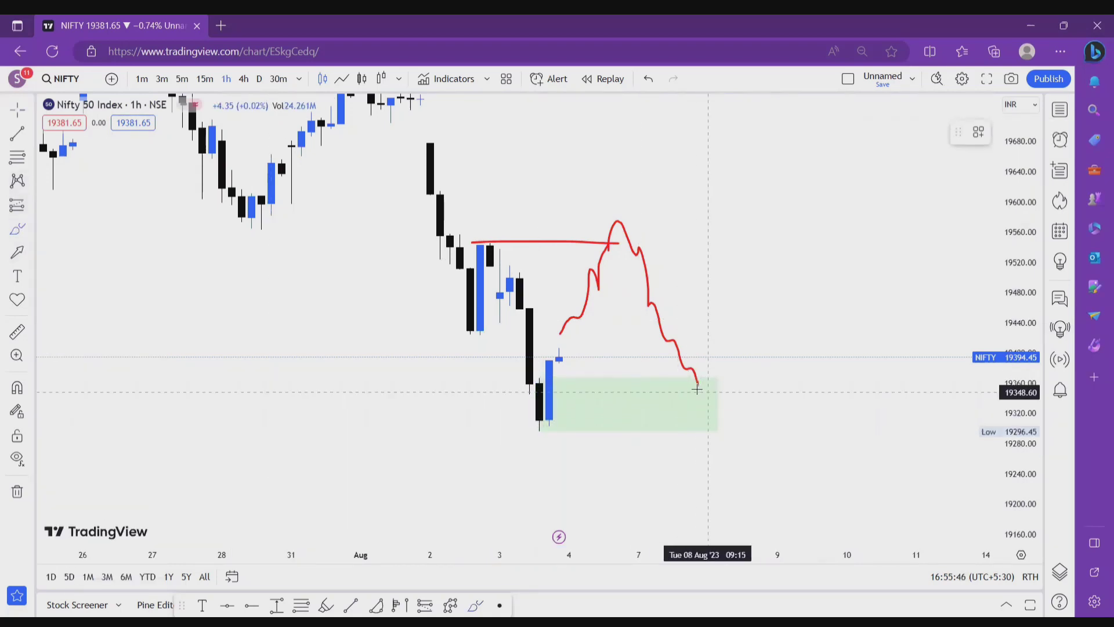
{"action": "left_click_drag", "start_coordinate": [694, 374], "coordinate": [699, 393]}
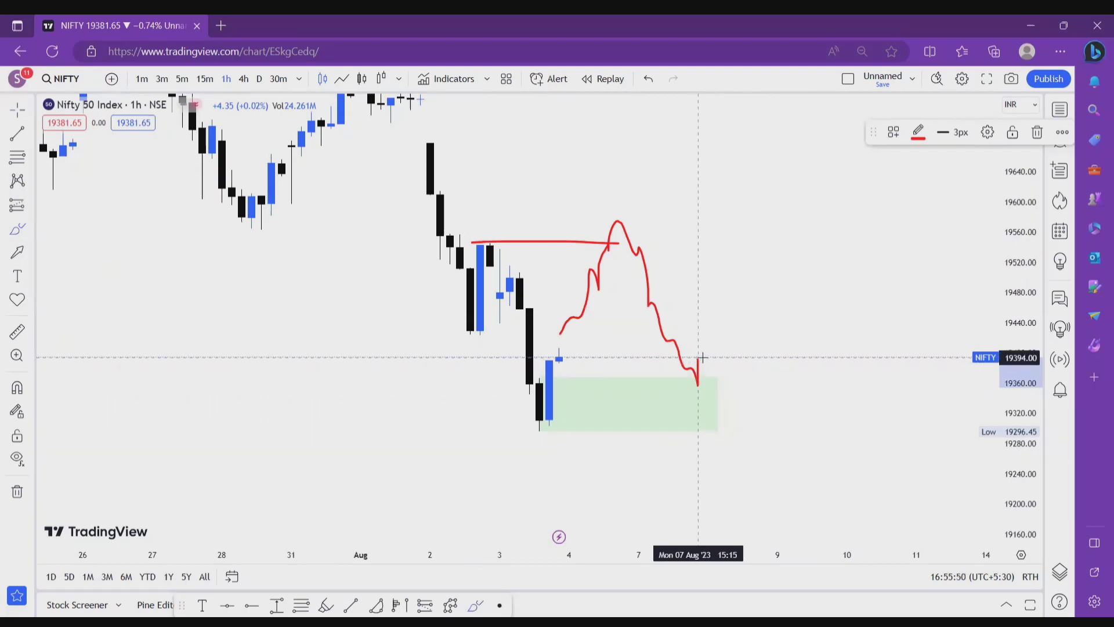
{"action": "left_click_drag", "start_coordinate": [705, 346], "coordinate": [786, 206]}
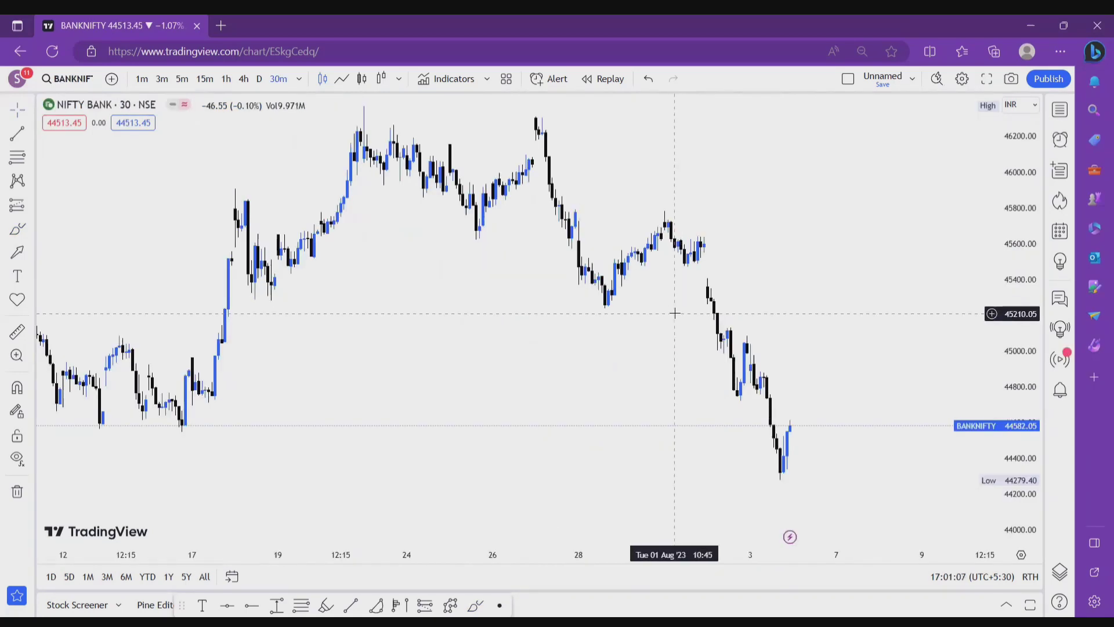
{"action": "left_click", "coordinate": [14, 229]}
{"action": "left_click", "coordinate": [78, 256]}
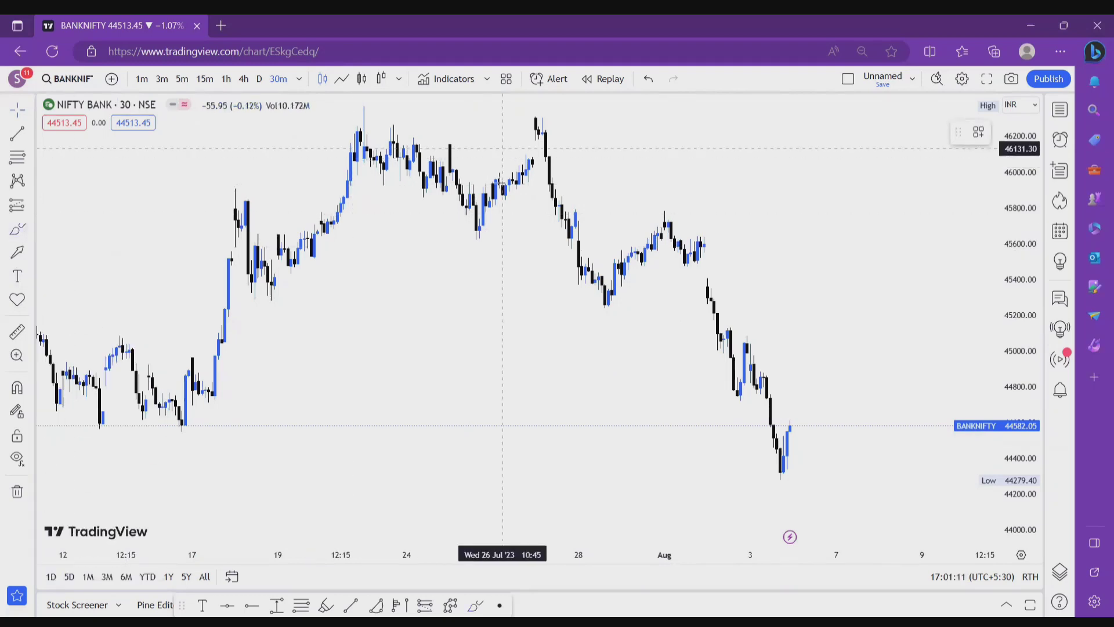
{"action": "mouse_move", "coordinate": [492, 220]}
{"action": "left_mouse_down"}
{"action": "mouse_move", "coordinate": [572, 237]}
{"action": "mouse_move", "coordinate": [606, 301]}
{"action": "mouse_move", "coordinate": [670, 209]}
{"action": "mouse_move", "coordinate": [709, 287]}
{"action": "mouse_move", "coordinate": [723, 357]}
{"action": "mouse_move", "coordinate": [744, 347]}
{"action": "mouse_move", "coordinate": [777, 468]}
{"action": "left_mouse_up"}
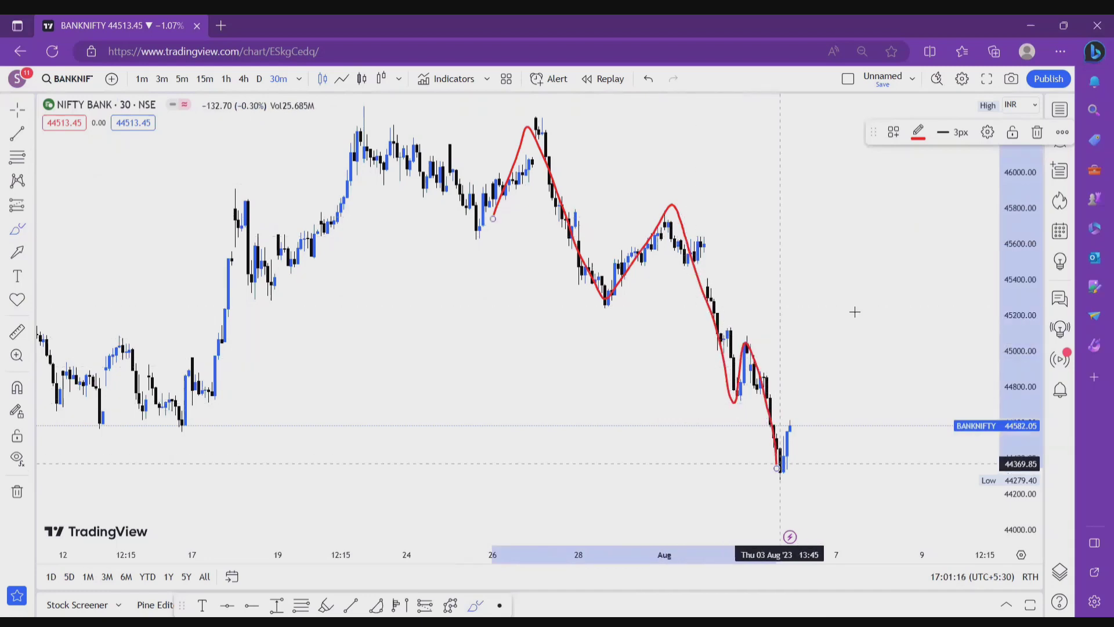
{"action": "left_click", "coordinate": [1036, 131]}
{"action": "left_click", "coordinate": [21, 106]}
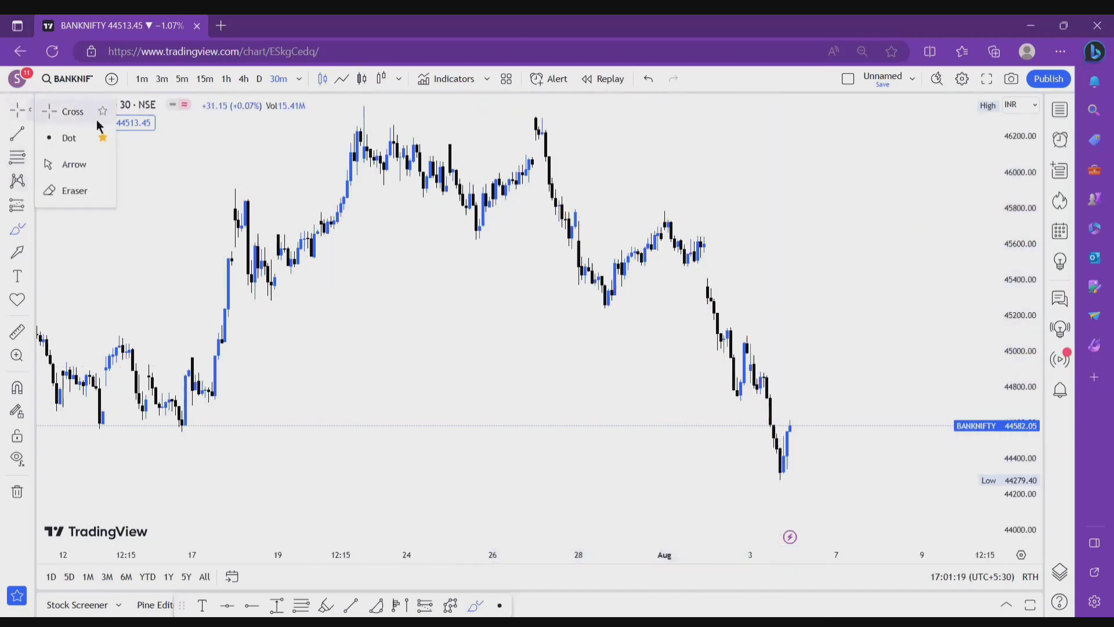
Step: Pan to the latest NIFTY Bank candles and draw a green 44,780–44,880 zone from the 3 Aug candle
{"action": "left_click", "coordinate": [70, 117]}
{"action": "left_click_drag", "start_coordinate": [802, 331], "coordinate": [609, 366]}
{"action": "mouse_move", "coordinate": [1014, 340]}
{"action": "left_mouse_down"}
{"action": "mouse_move", "coordinate": [1014, 283]}
{"action": "mouse_move", "coordinate": [1007, 349]}
{"action": "left_mouse_up"}
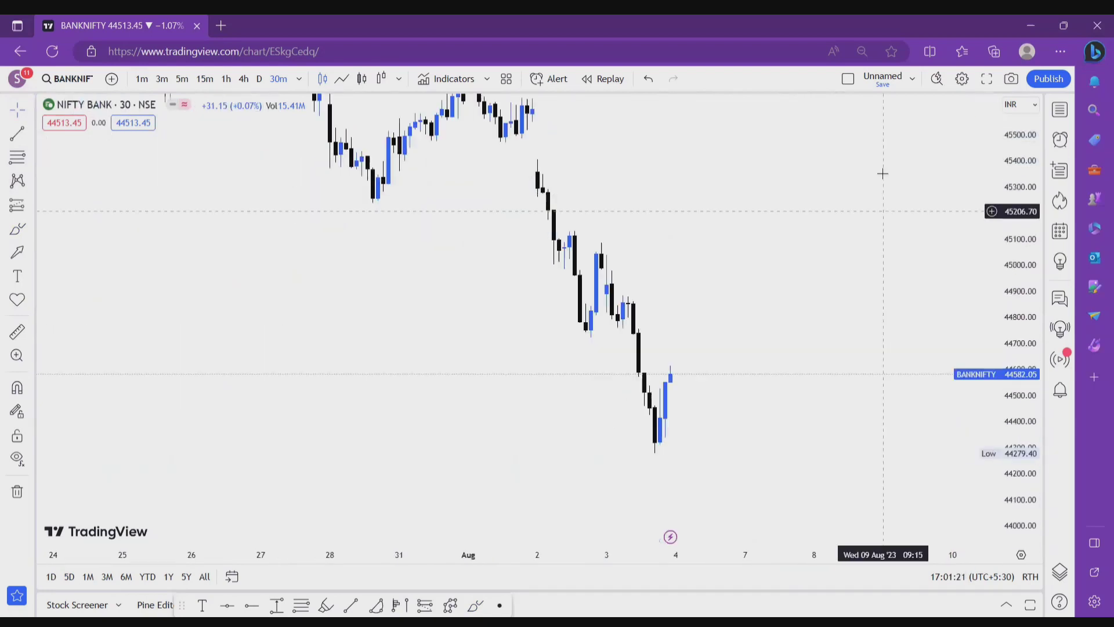
{"action": "mouse_move", "coordinate": [663, 278]}
{"action": "left_mouse_down"}
{"action": "mouse_move", "coordinate": [558, 287]}
{"action": "mouse_move", "coordinate": [642, 360]}
{"action": "left_mouse_up"}
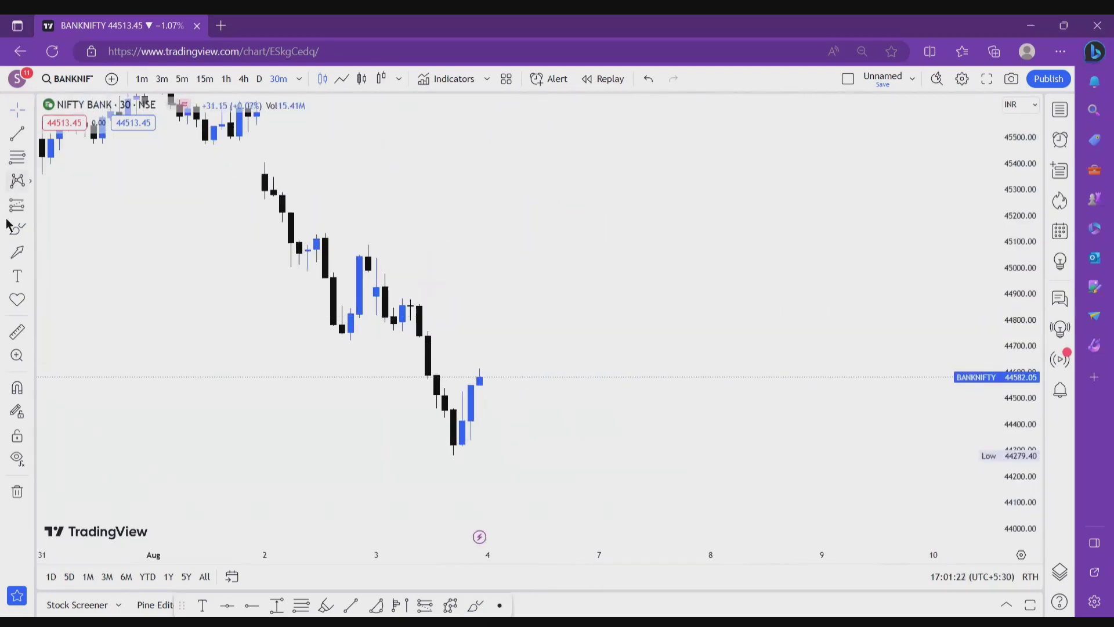
{"action": "left_click", "coordinate": [16, 228]}
{"action": "left_click", "coordinate": [83, 324]}
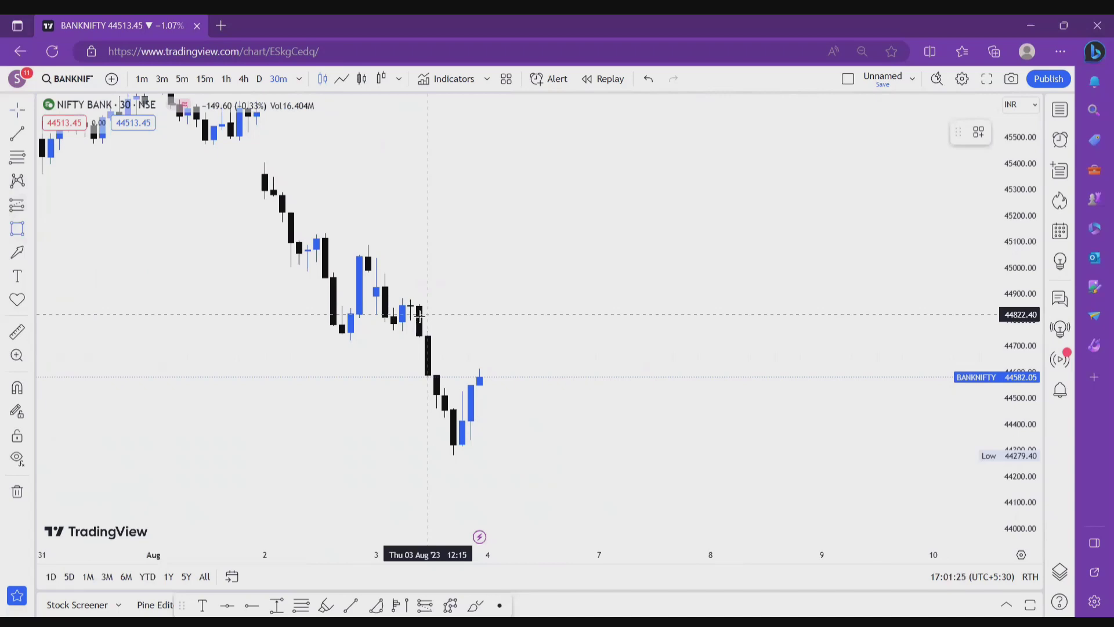
{"action": "left_click_drag", "start_coordinate": [410, 326], "coordinate": [591, 305]}
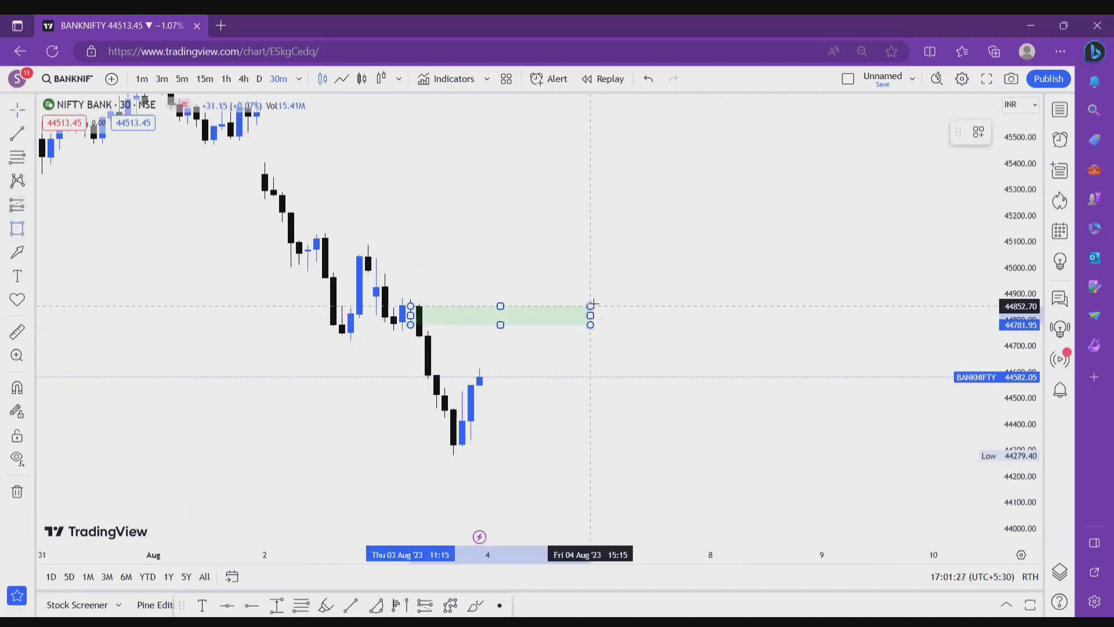
{"action": "left_click", "coordinate": [727, 333]}
{"action": "scroll", "coordinate": [914, 331], "scroll_direction": "up", "scroll_amount": 2}
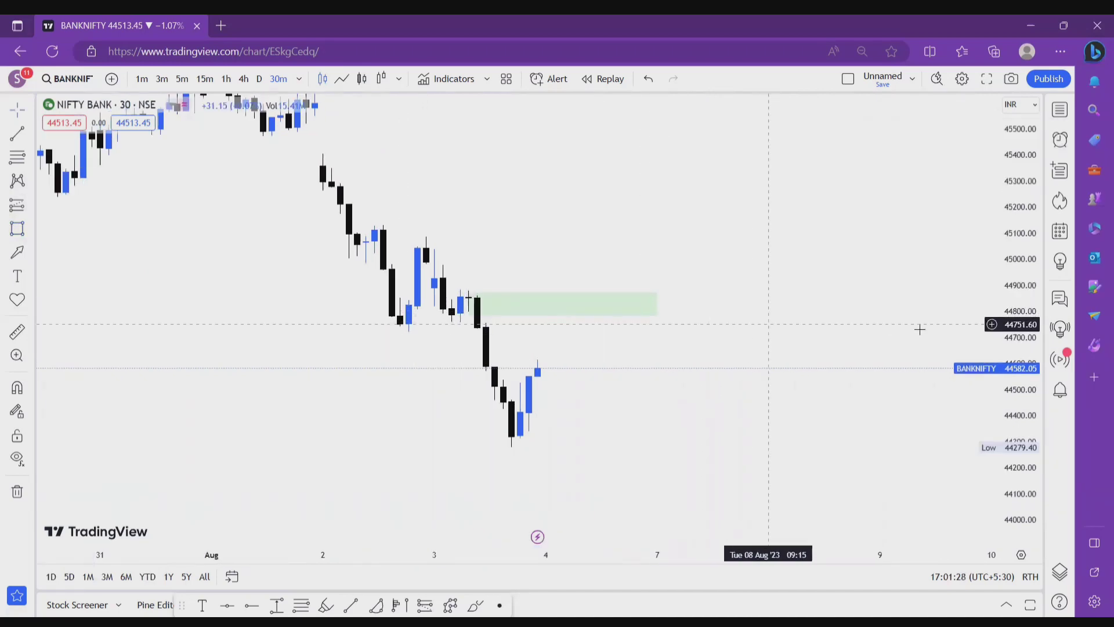
{"action": "scroll", "coordinate": [870, 311], "scroll_direction": "up", "scroll_amount": 1}
{"action": "scroll", "coordinate": [875, 301], "scroll_direction": "up", "scroll_amount": 2}
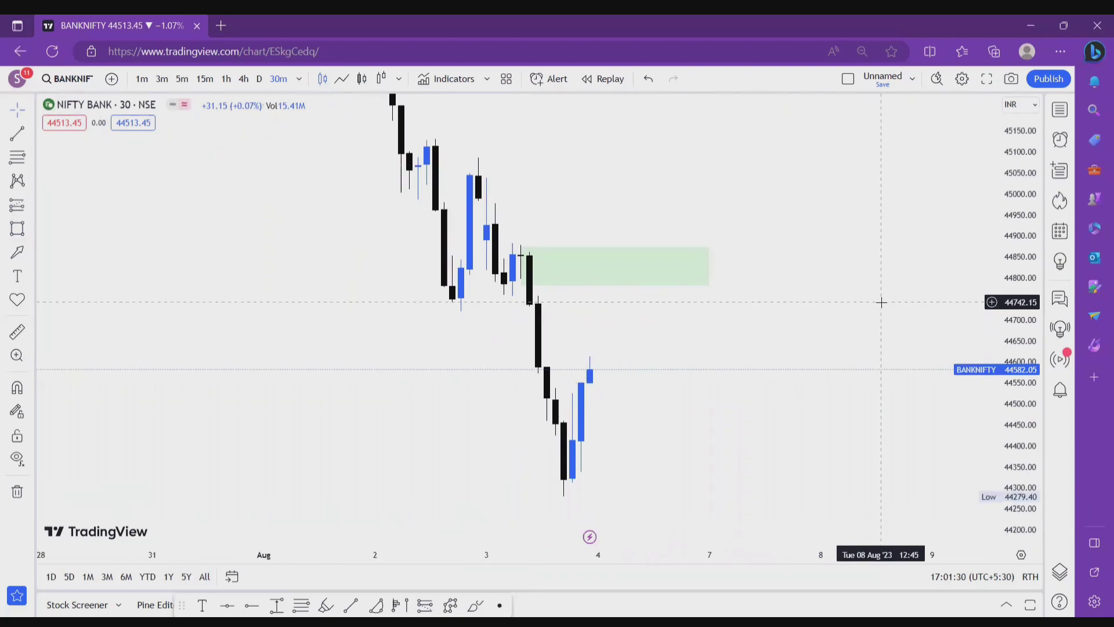
Step: Stretch the green zone's right edge out toward 7 Aug
{"action": "left_click", "coordinate": [708, 245]}
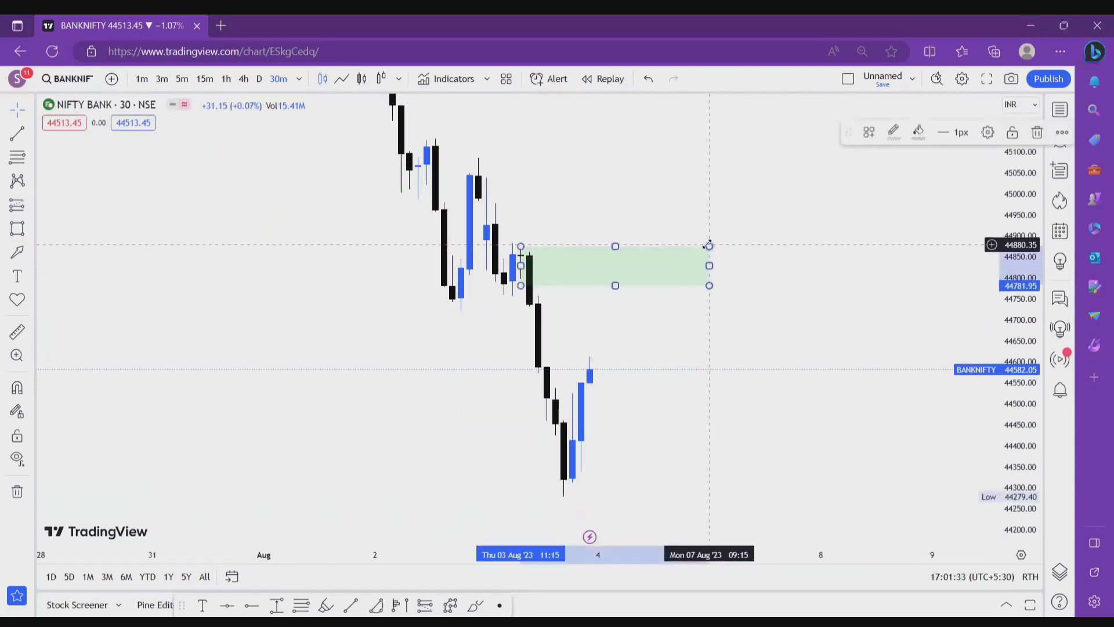
{"action": "left_click_drag", "start_coordinate": [709, 245], "coordinate": [728, 281]}
{"action": "left_click", "coordinate": [768, 332]}
{"action": "left_click", "coordinate": [784, 331]}
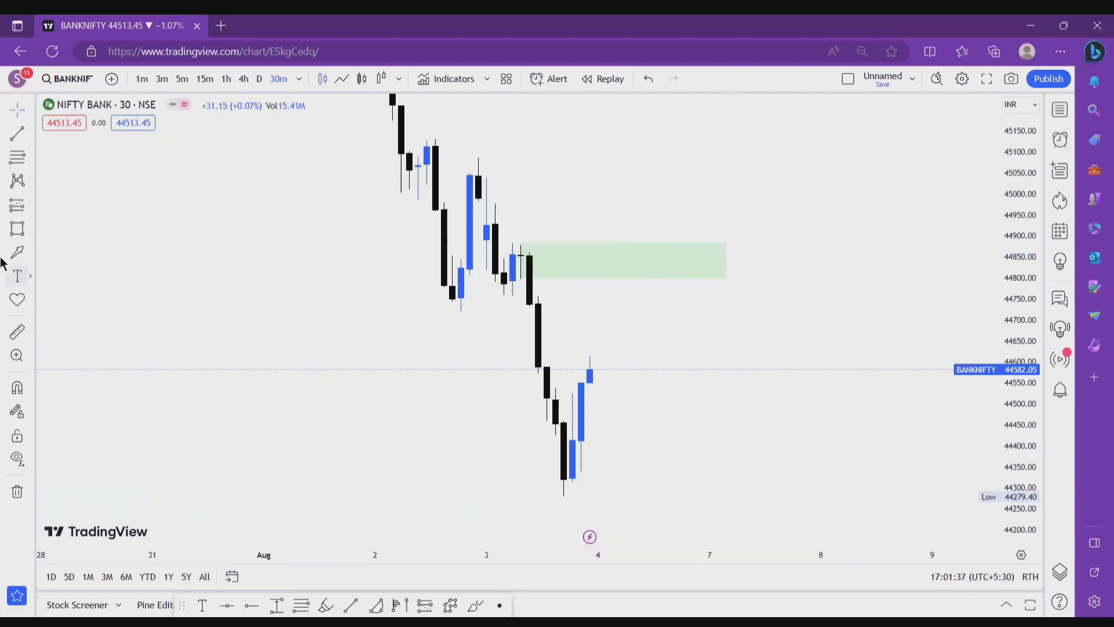
Step: Brush price rising into the green zone then falling, plus two red horizontal levels beneath the zone
{"action": "left_click", "coordinate": [18, 228]}
{"action": "left_click", "coordinate": [79, 250]}
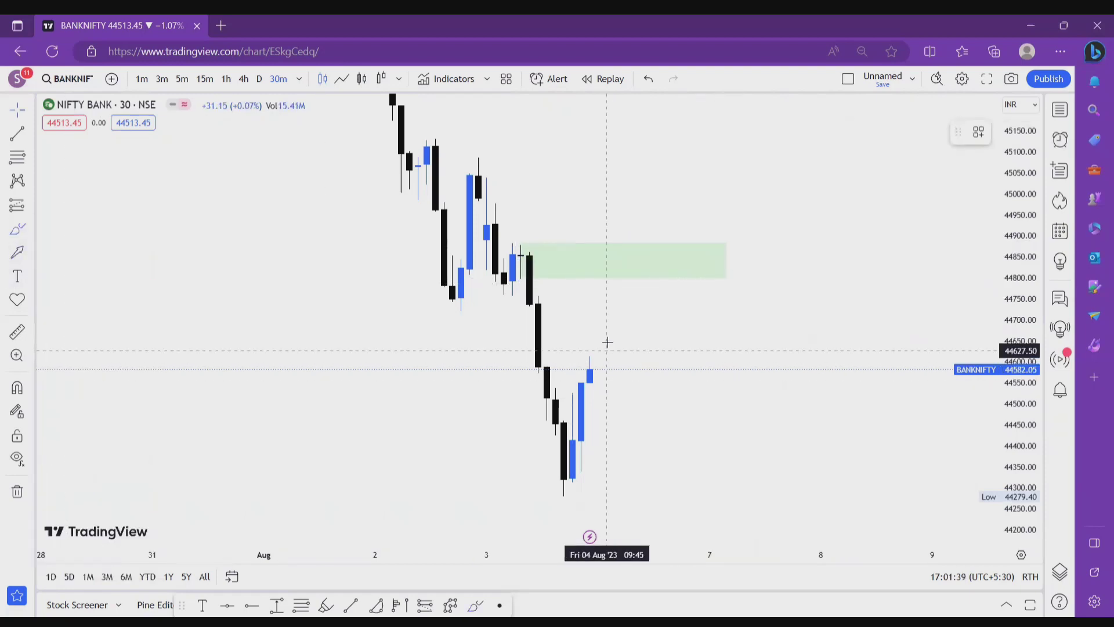
{"action": "mouse_move", "coordinate": [607, 338]}
{"action": "left_mouse_down"}
{"action": "mouse_move", "coordinate": [616, 295]}
{"action": "mouse_move", "coordinate": [722, 283]}
{"action": "mouse_move", "coordinate": [769, 435]}
{"action": "left_mouse_up"}
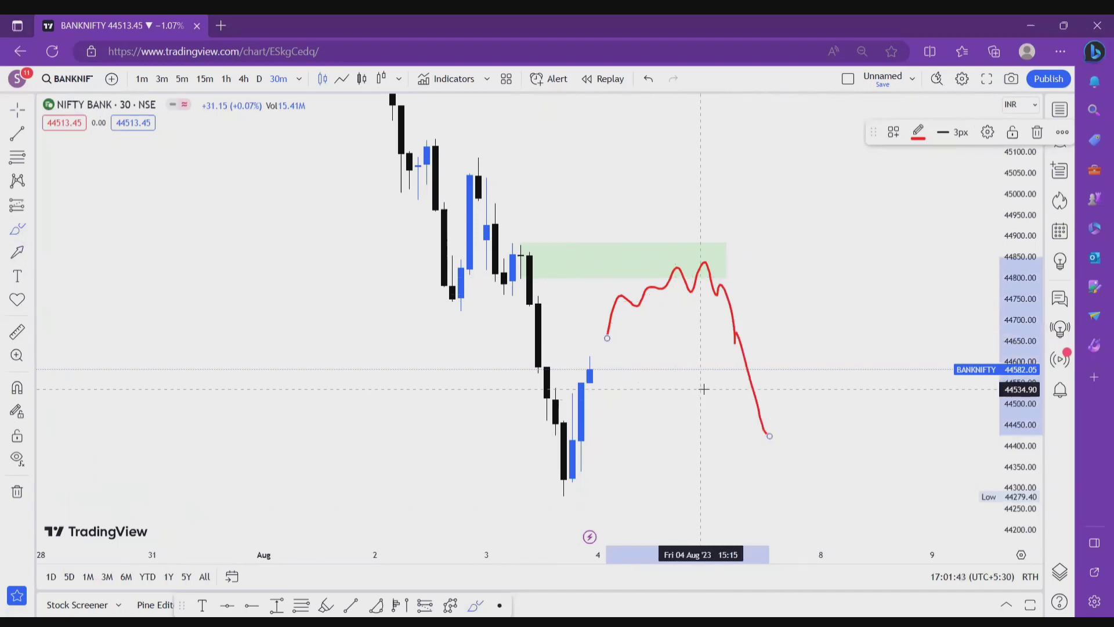
{"action": "left_click_drag", "start_coordinate": [518, 303], "coordinate": [624, 305]}
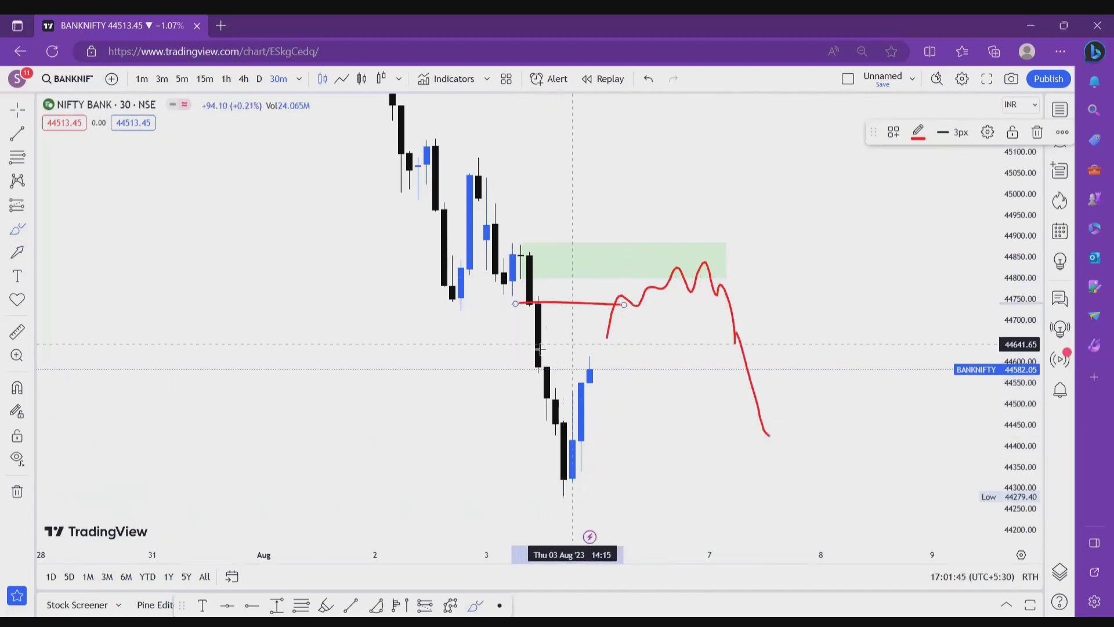
{"action": "left_click_drag", "start_coordinate": [524, 352], "coordinate": [642, 351]}
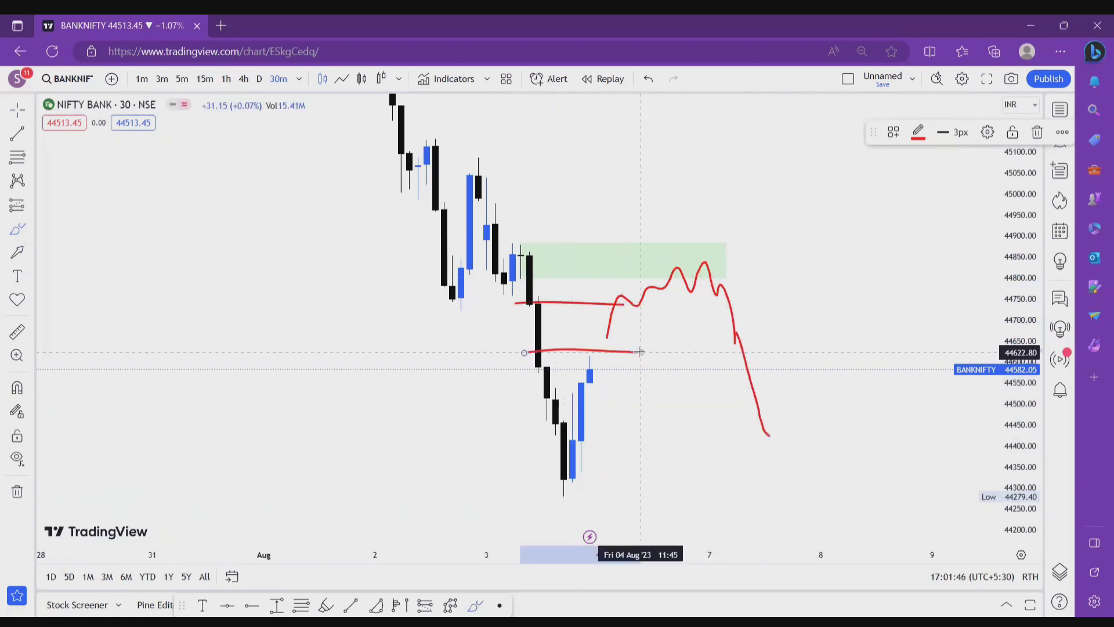
Step: Adjust the view and brush a red spike up through the green zone
{"action": "left_click", "coordinate": [17, 110]}
{"action": "left_click", "coordinate": [62, 114]}
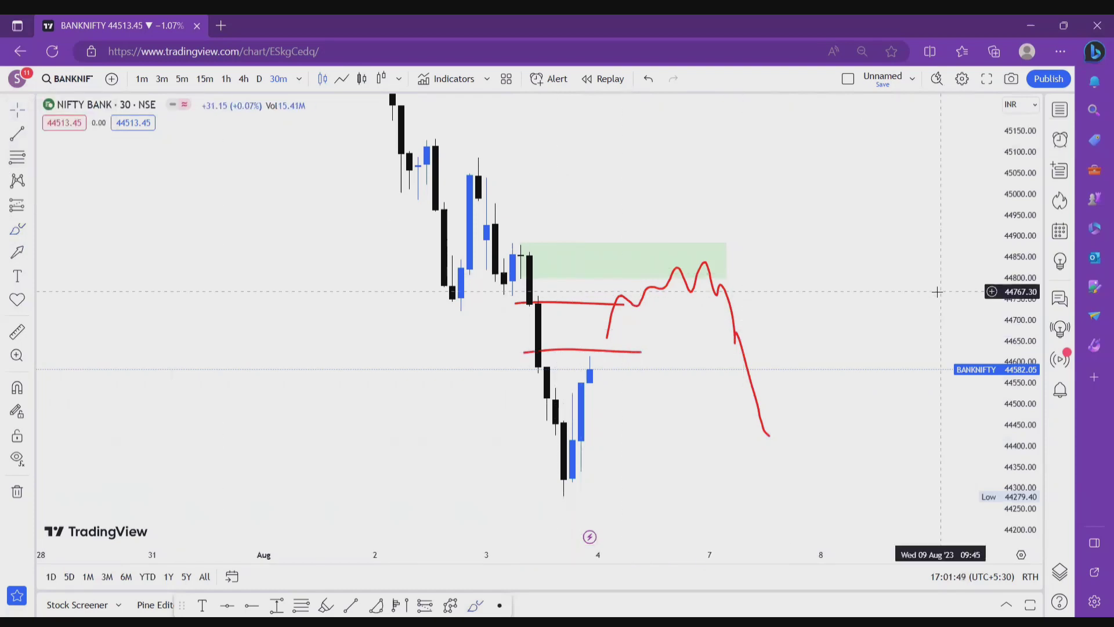
{"action": "scroll", "coordinate": [1011, 214], "scroll_direction": "down", "scroll_amount": 3}
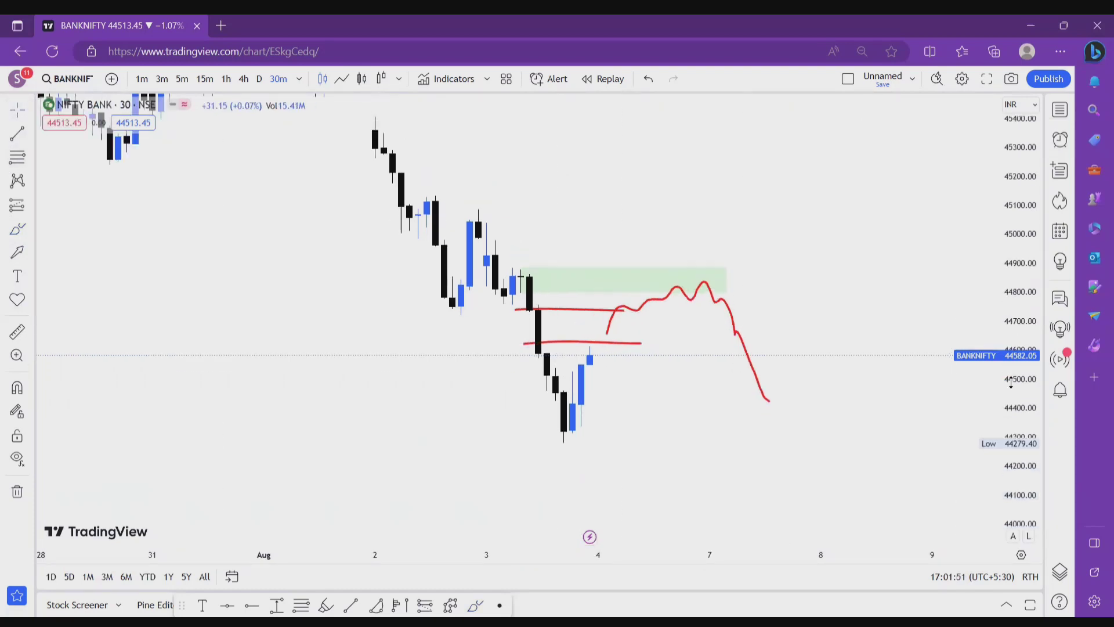
{"action": "left_click_drag", "start_coordinate": [727, 331], "coordinate": [715, 350]}
{"action": "left_click", "coordinate": [16, 229]}
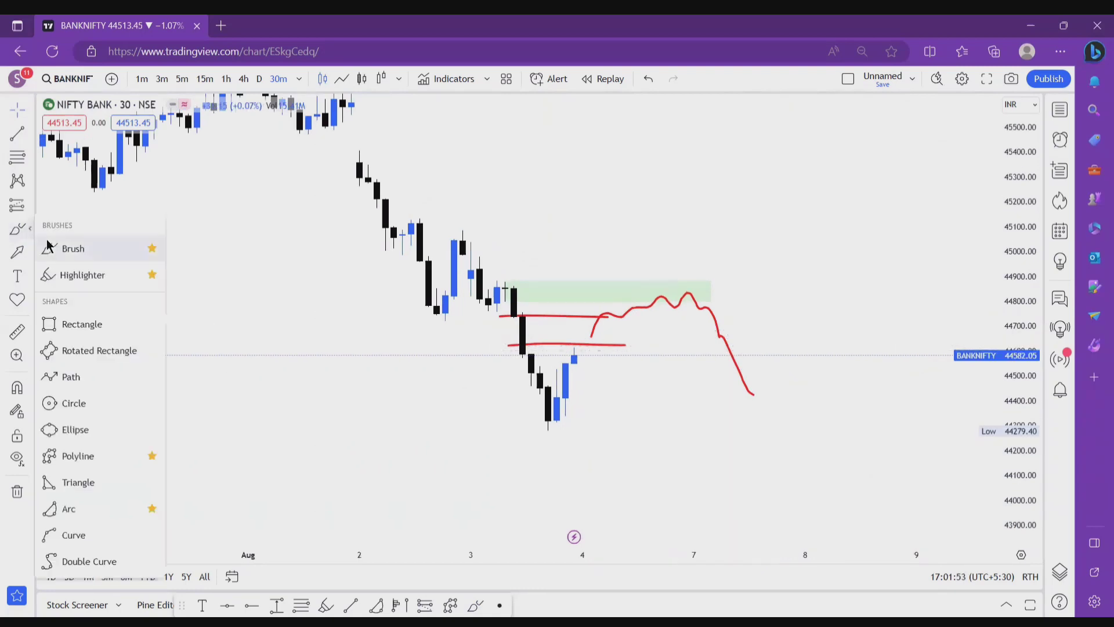
{"action": "left_click", "coordinate": [96, 253]}
{"action": "left_click_drag", "start_coordinate": [605, 336], "coordinate": [634, 231]}
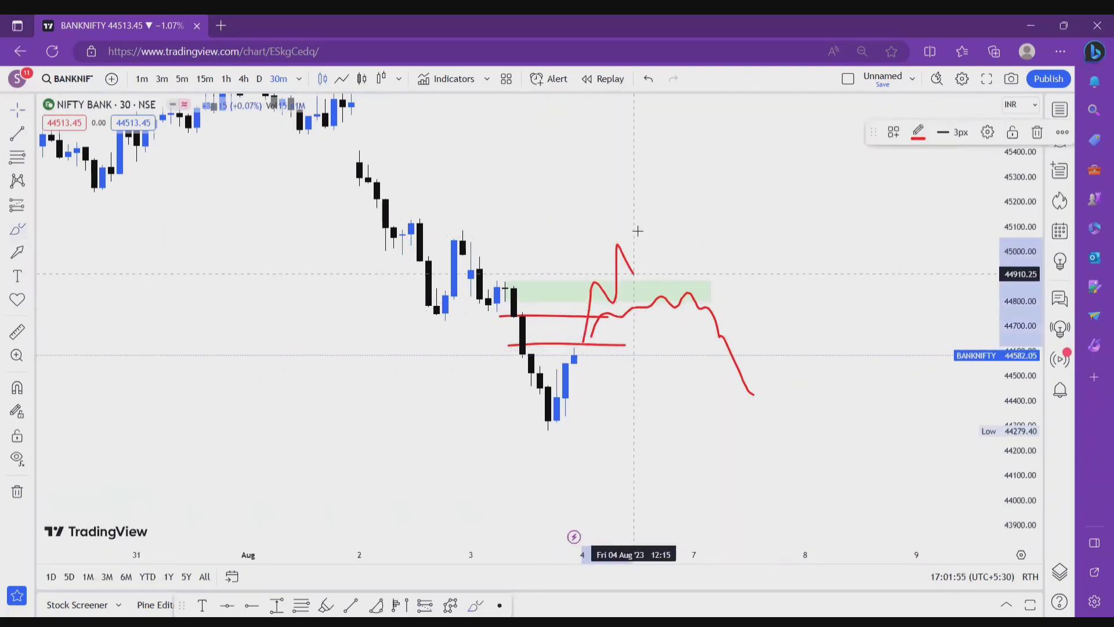
Step: Remove all drawings, then brush a red stroke rising sharply from the latest 15-minute candle toward 45,150
{"action": "left_click", "coordinate": [15, 491]}
{"action": "left_click", "coordinate": [81, 491]}
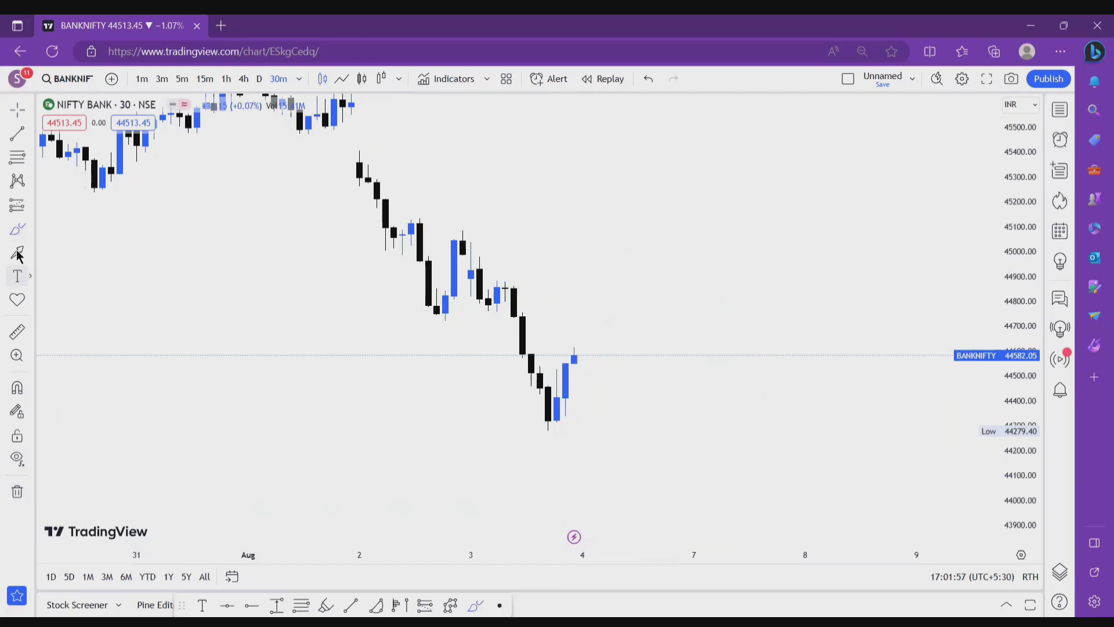
{"action": "left_click", "coordinate": [20, 231]}
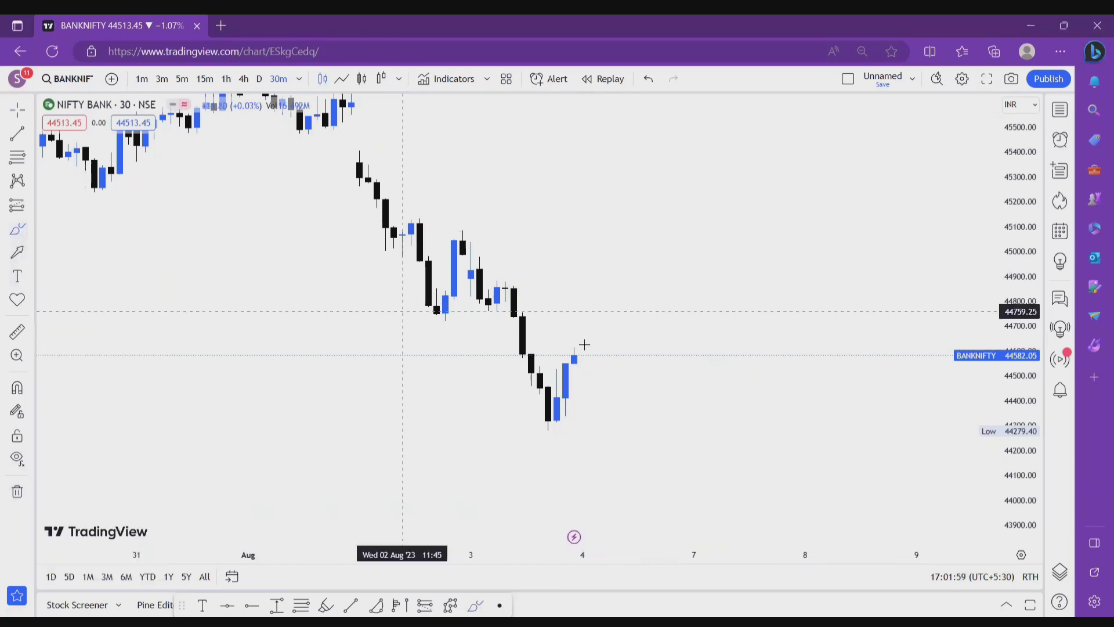
{"action": "left_click", "coordinate": [87, 245]}
{"action": "left_click_drag", "start_coordinate": [573, 344], "coordinate": [581, 211]}
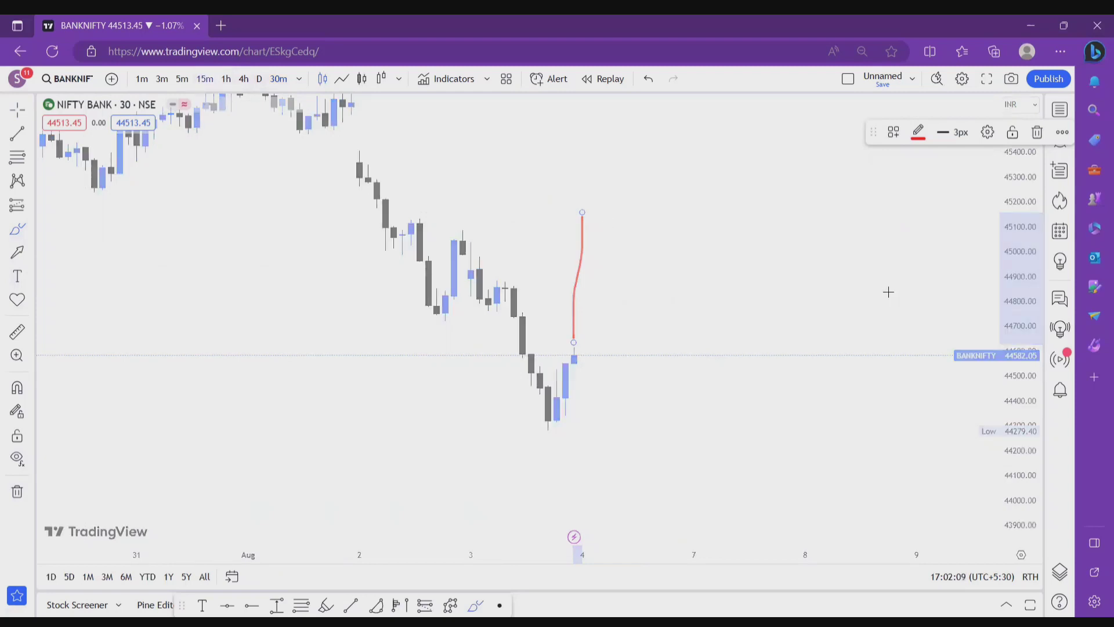
Step: Draw a green zone from the 3 Aug low candle to 4 Aug around 44,420 and extend it rightward
{"action": "left_click", "coordinate": [31, 228]}
{"action": "left_click", "coordinate": [83, 322]}
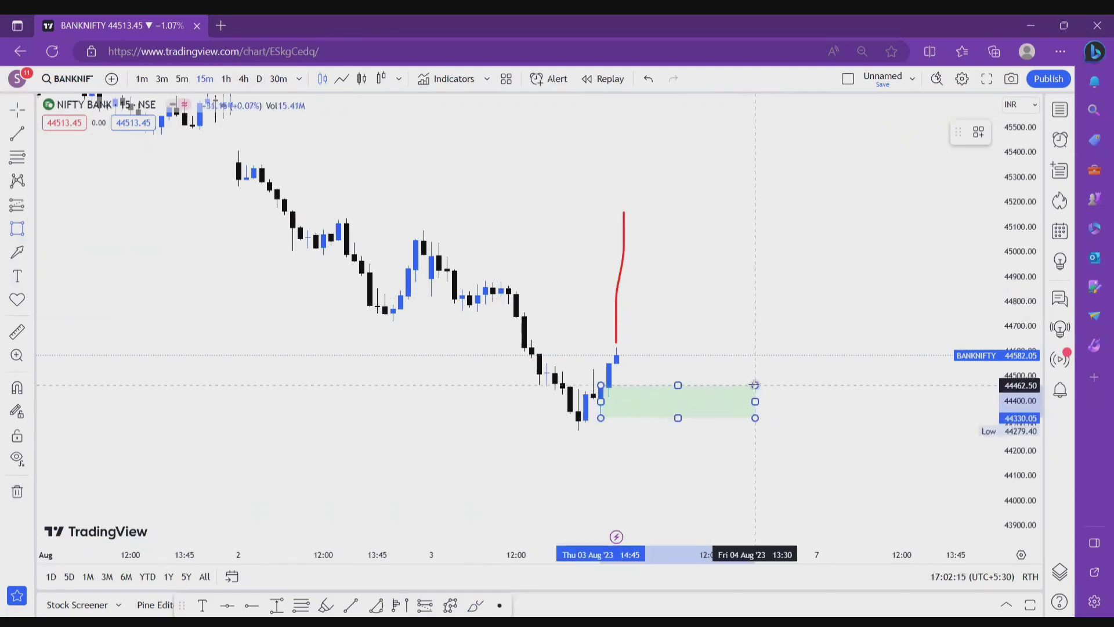
{"action": "left_click", "coordinate": [757, 386]}
{"action": "left_click_drag", "start_coordinate": [848, 398], "coordinate": [790, 402]}
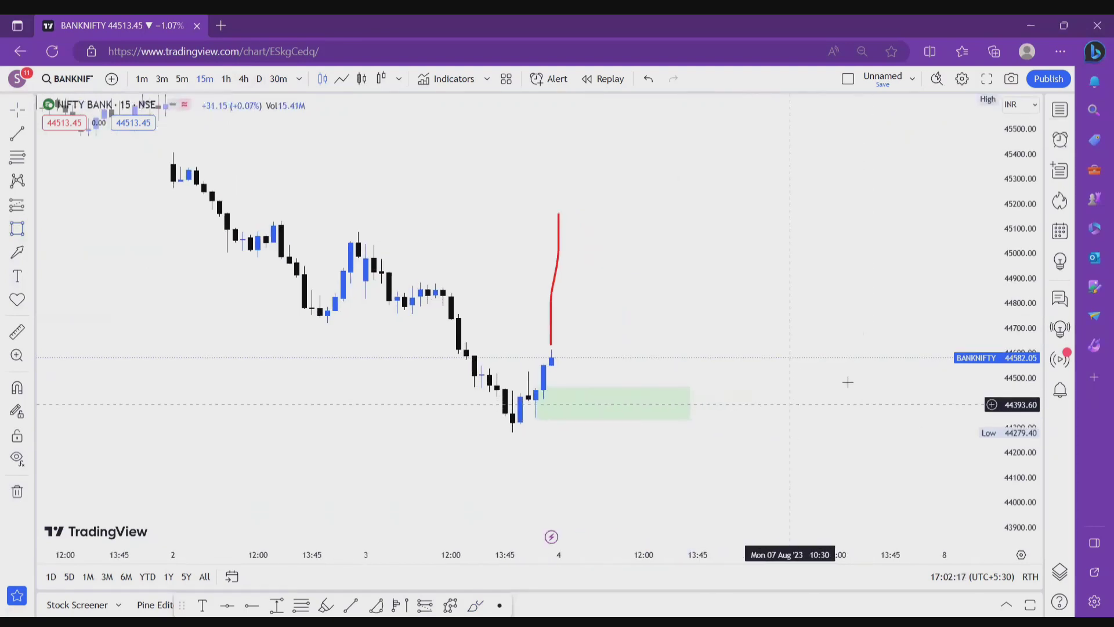
{"action": "scroll", "coordinate": [849, 387], "scroll_direction": "up", "scroll_amount": 2}
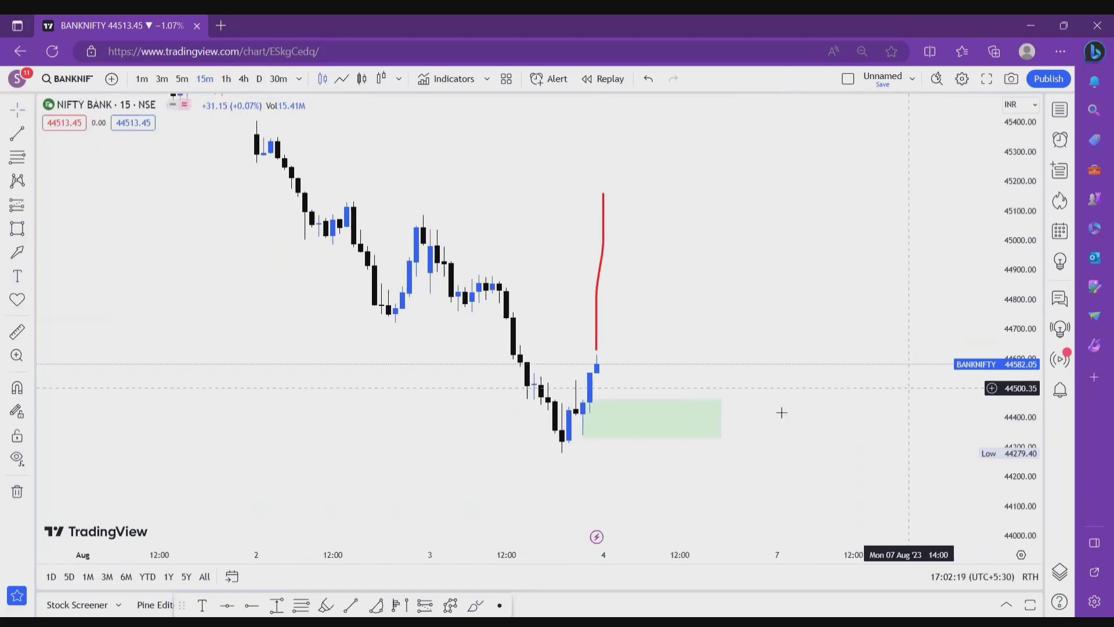
{"action": "left_click_drag", "start_coordinate": [721, 417], "coordinate": [790, 416]}
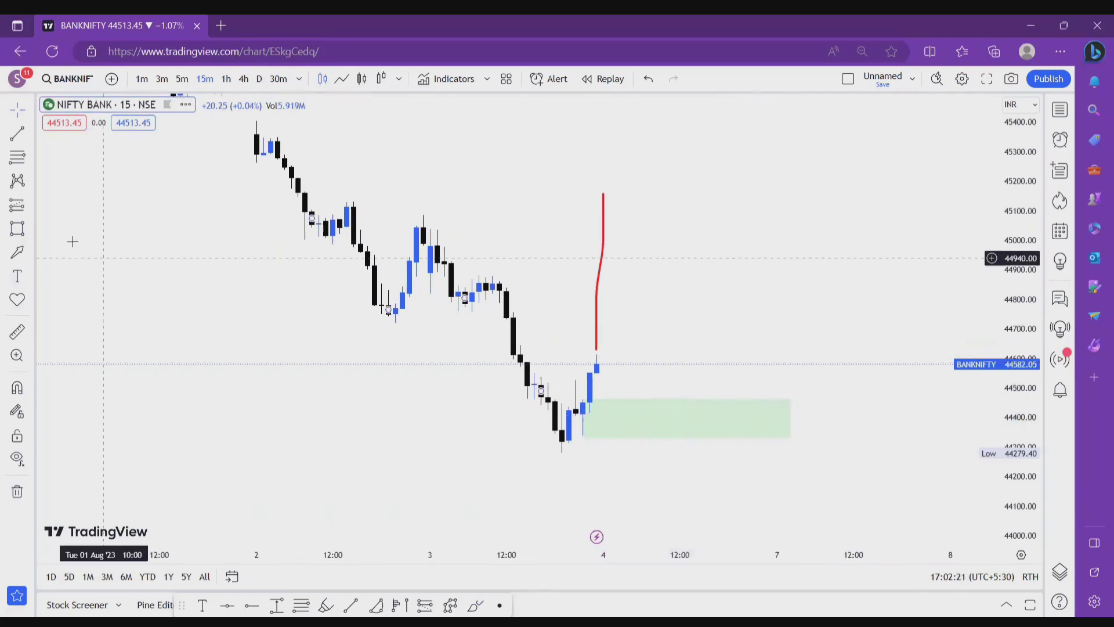
Step: Brush the red projection falling from its peak into the green zone and rebounding toward 44,900
{"action": "left_click", "coordinate": [17, 228]}
{"action": "left_click", "coordinate": [97, 248]}
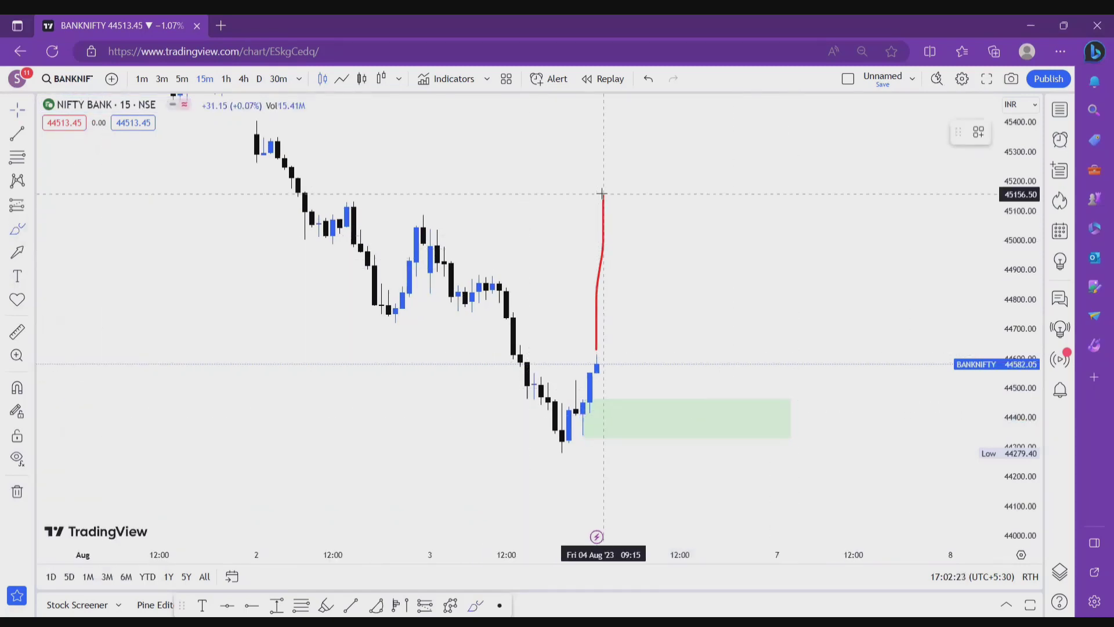
{"action": "mouse_move", "coordinate": [603, 193]}
{"action": "left_mouse_down"}
{"action": "mouse_move", "coordinate": [740, 423]}
{"action": "mouse_move", "coordinate": [766, 383]}
{"action": "mouse_move", "coordinate": [805, 260]}
{"action": "left_mouse_up"}
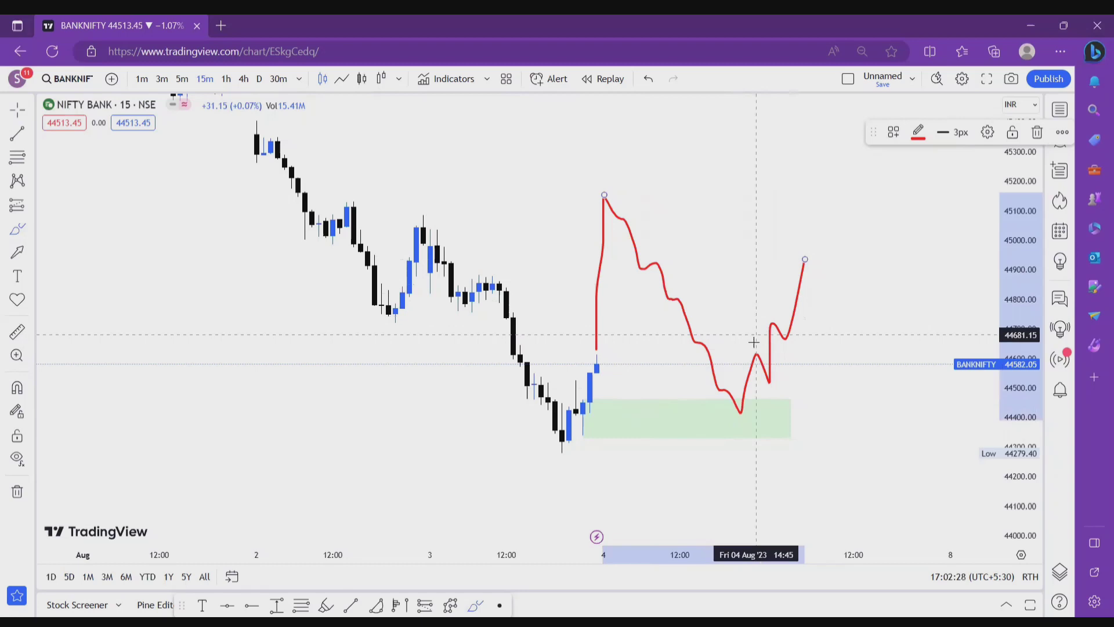